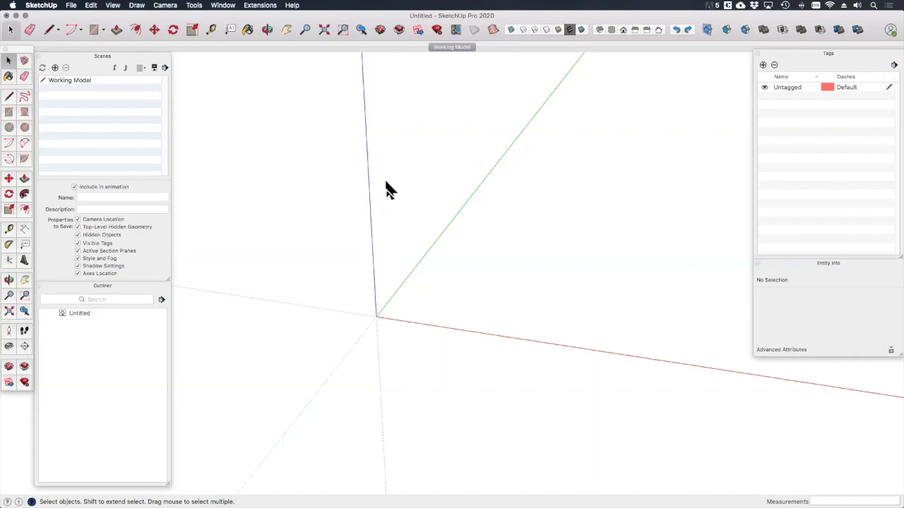
Step: Save the untitled empty model in the SketchUp folder as 'Schematic Building'
click(71, 5)
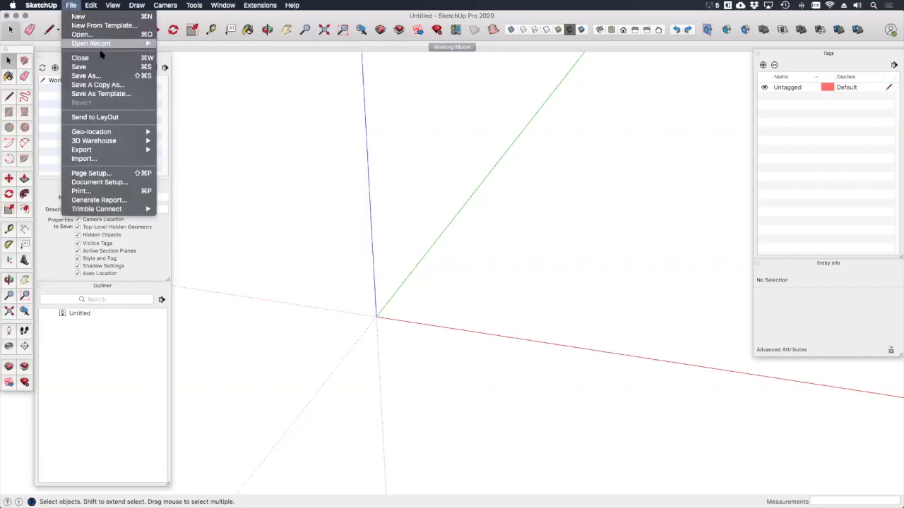
click(107, 70)
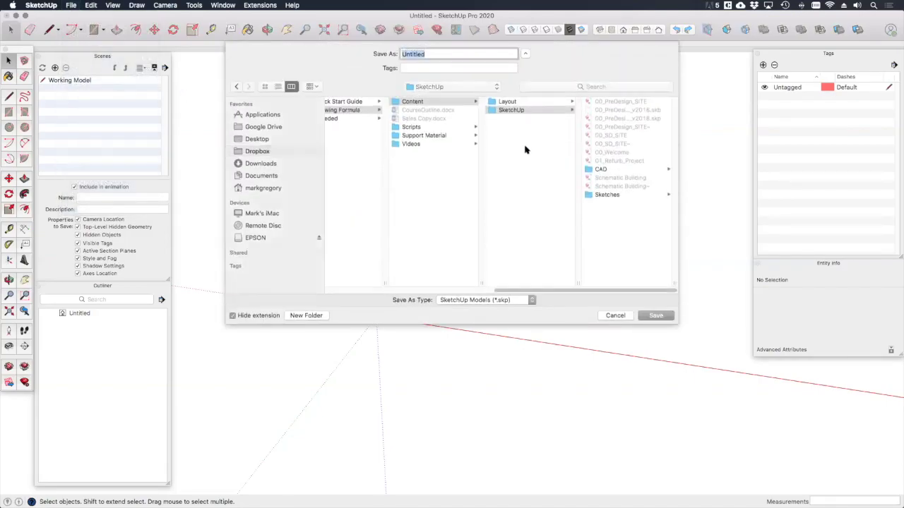
text(Schematic Building)
click(656, 315)
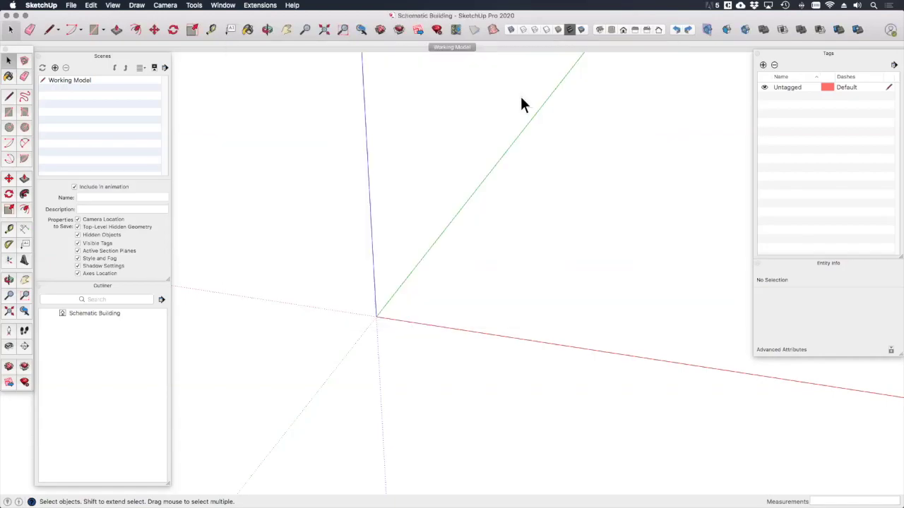
Step: Create two tags in the Tags panel named Sketches and Building
click(762, 64)
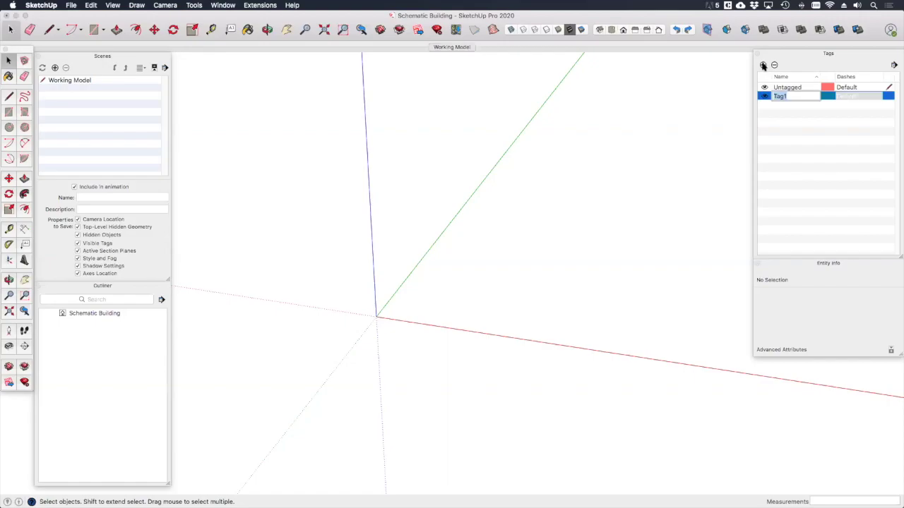
text(Sketches)
key(Return)
click(764, 65)
text(B)
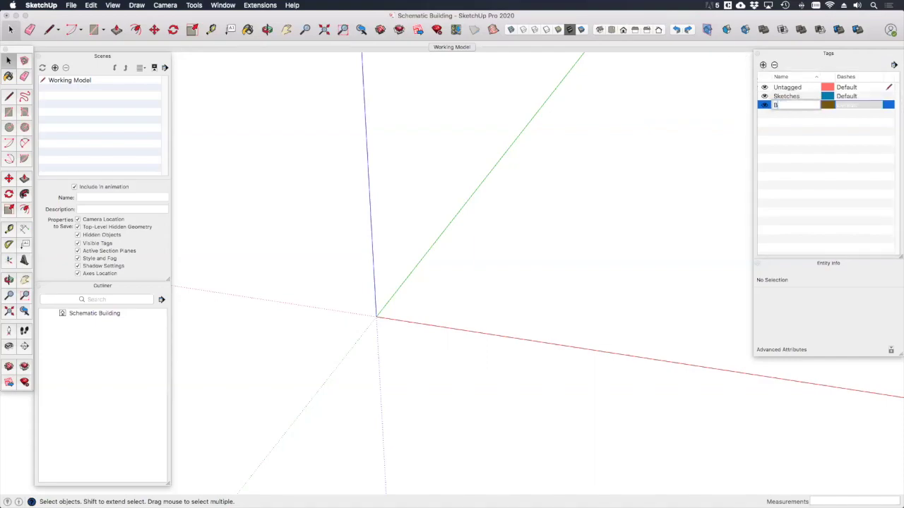
text(uilding)
key(Return)
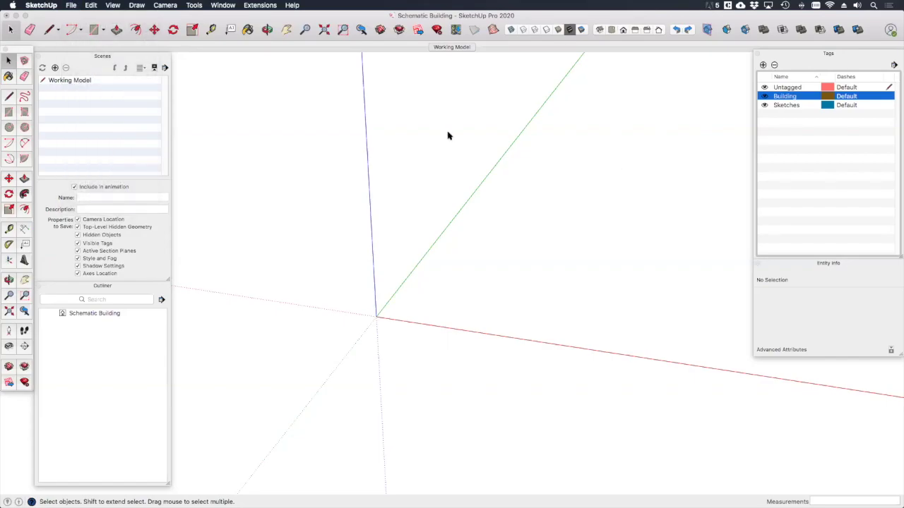
Step: Copy the Boundary Lines group from 00_SD_SITE and paste it in place here
click(71, 6)
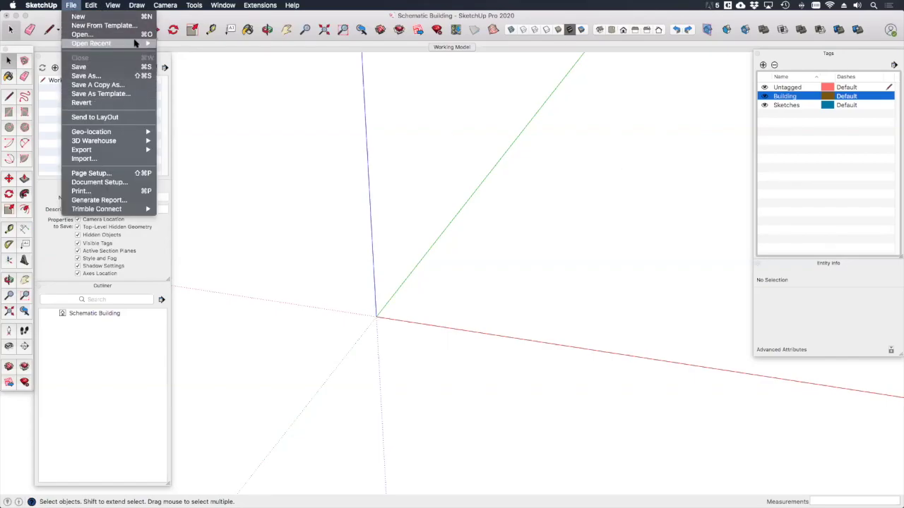
mouse_move(138, 43)
key(Escape)
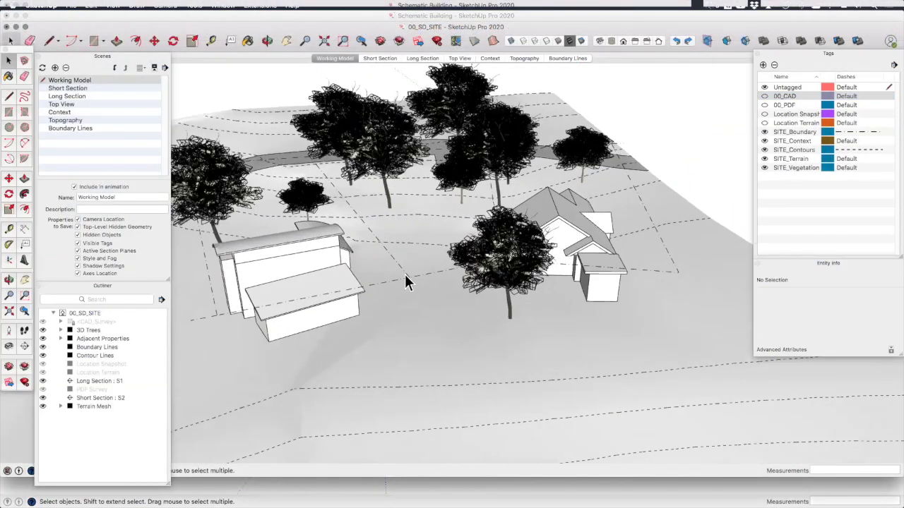
click(405, 275)
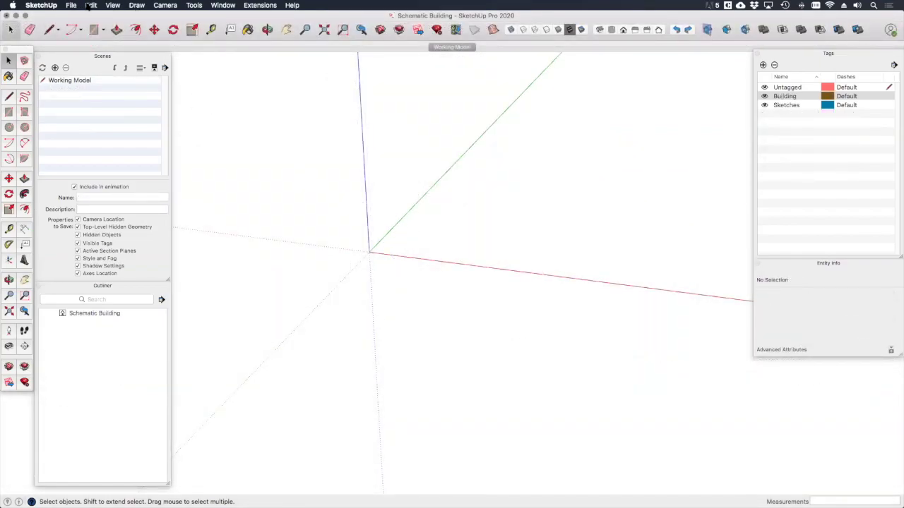
click(91, 6)
click(112, 67)
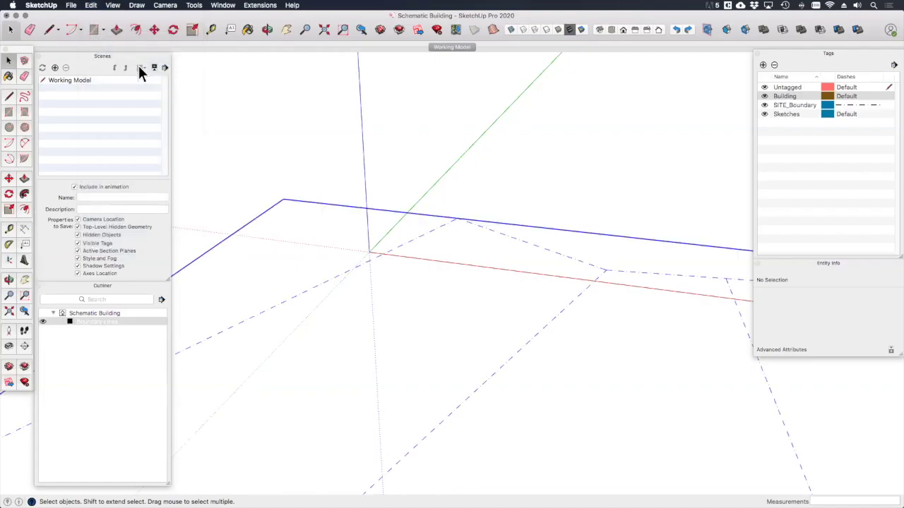
Step: Lock the pasted Boundary Lines group and clear the selection
scroll(336, 188, down, 10)
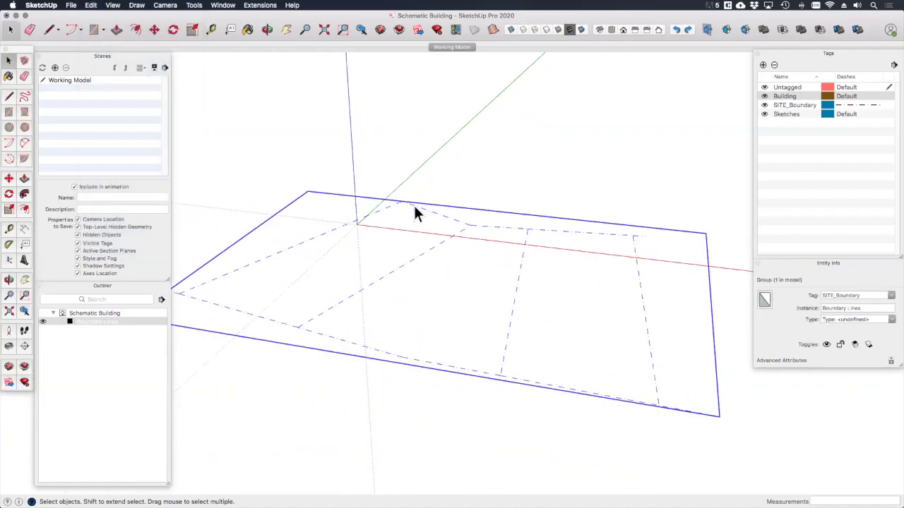
middle_drag(484, 189, 485, 367)
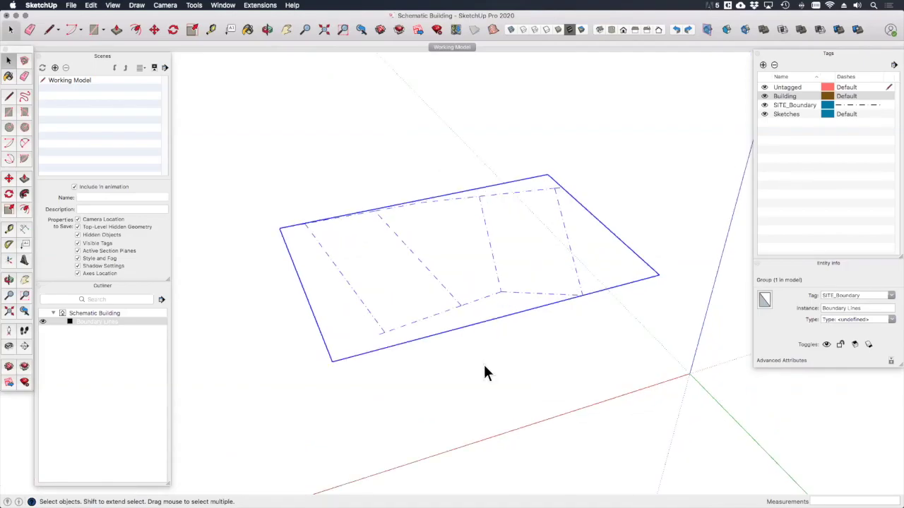
click(485, 366)
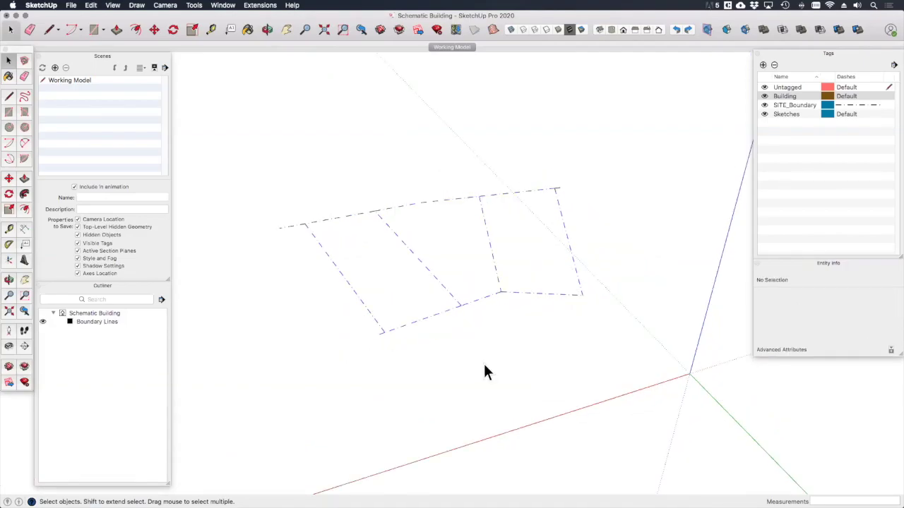
click(492, 296)
right_click(492, 298)
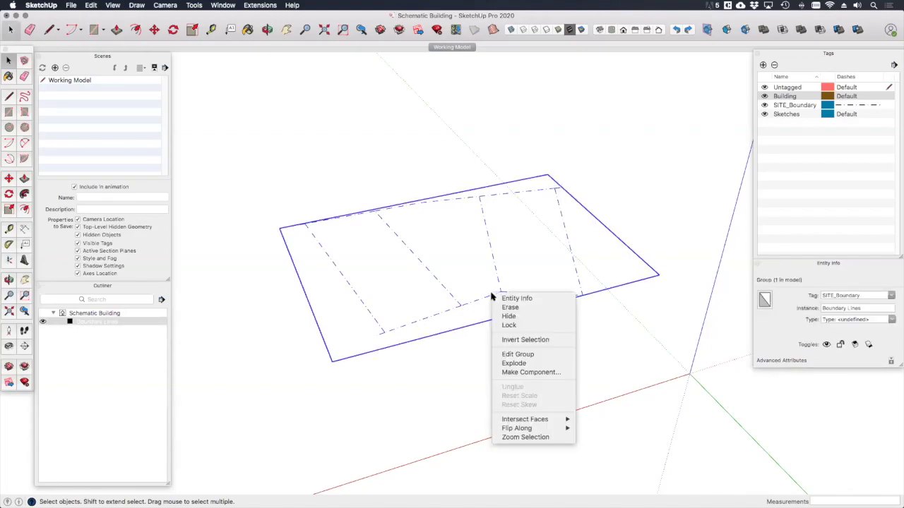
click(510, 326)
click(485, 340)
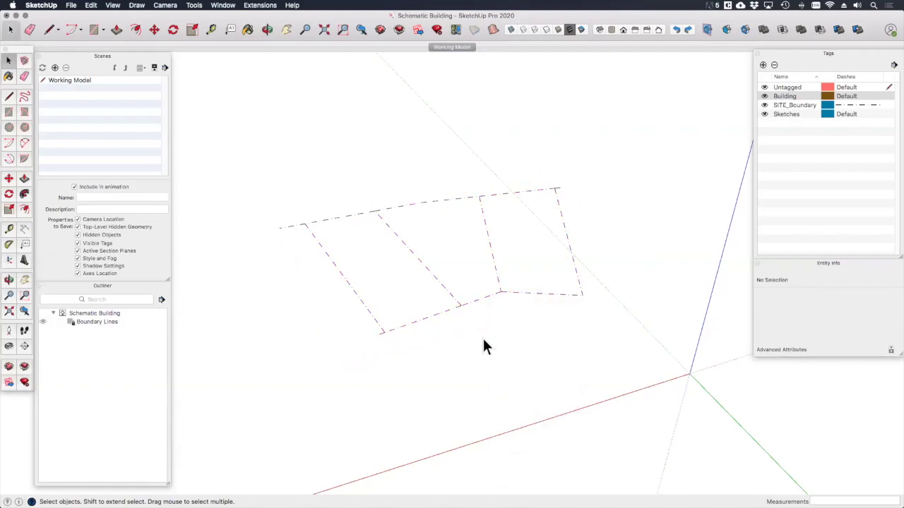
Step: Import Plan_Sketch.png from the Sketches folder as an image
click(74, 6)
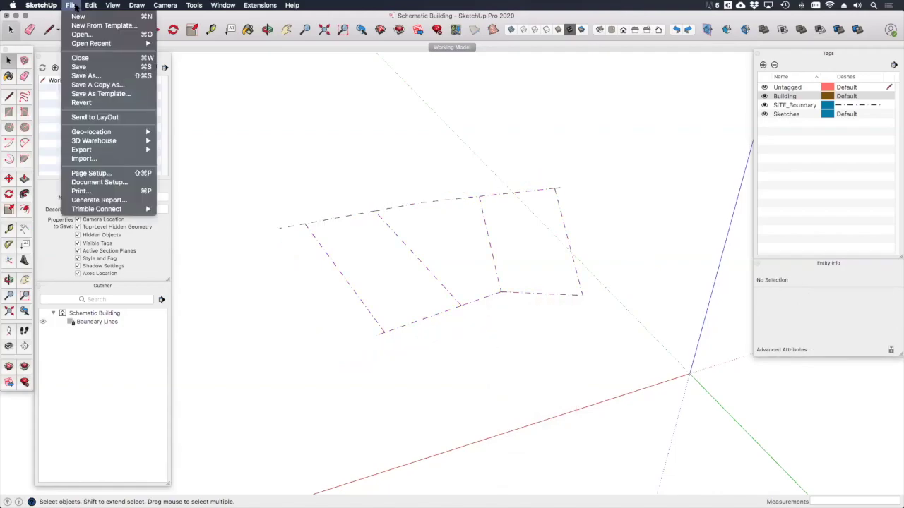
click(115, 159)
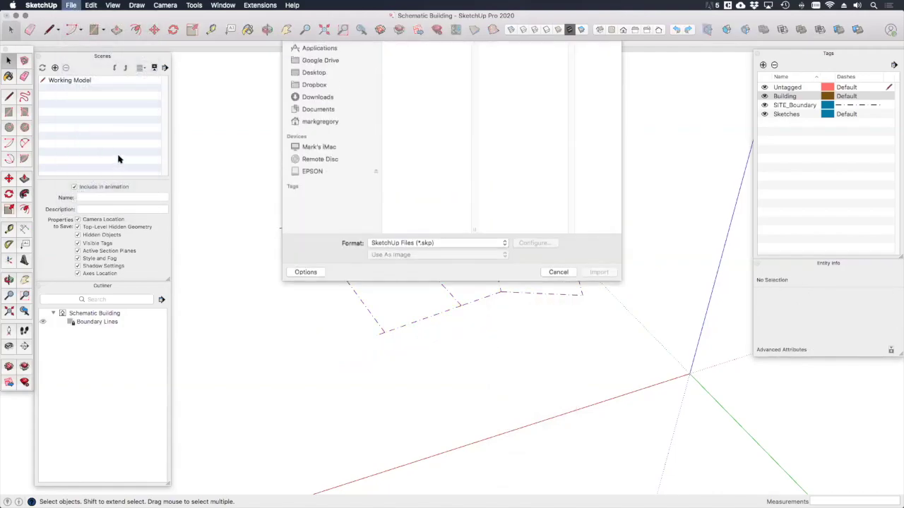
click(411, 157)
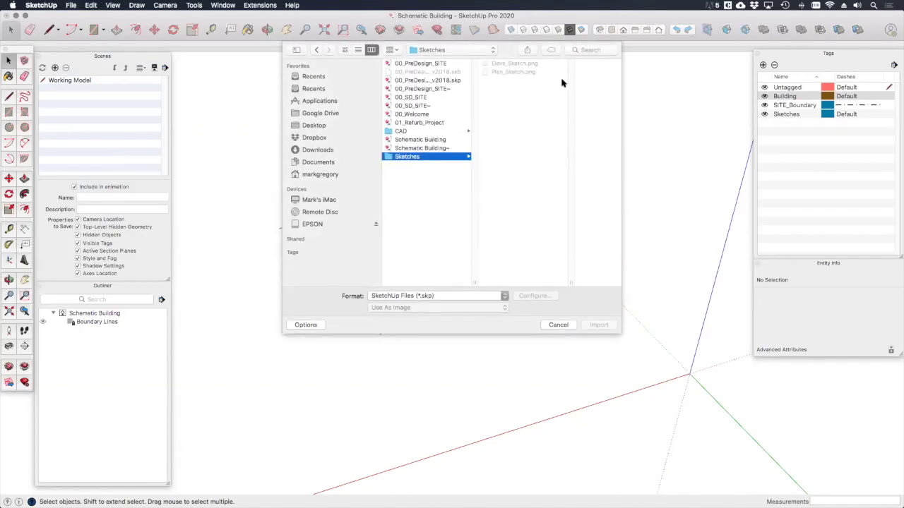
click(455, 300)
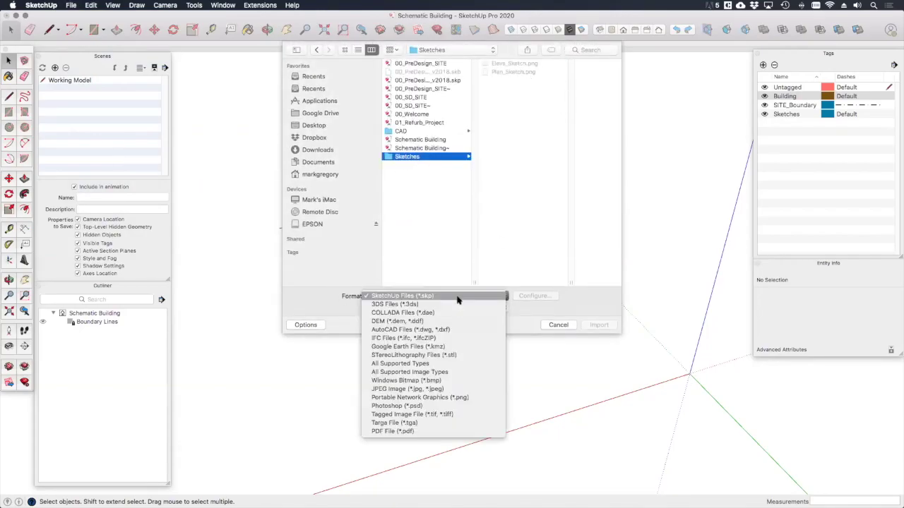
click(450, 372)
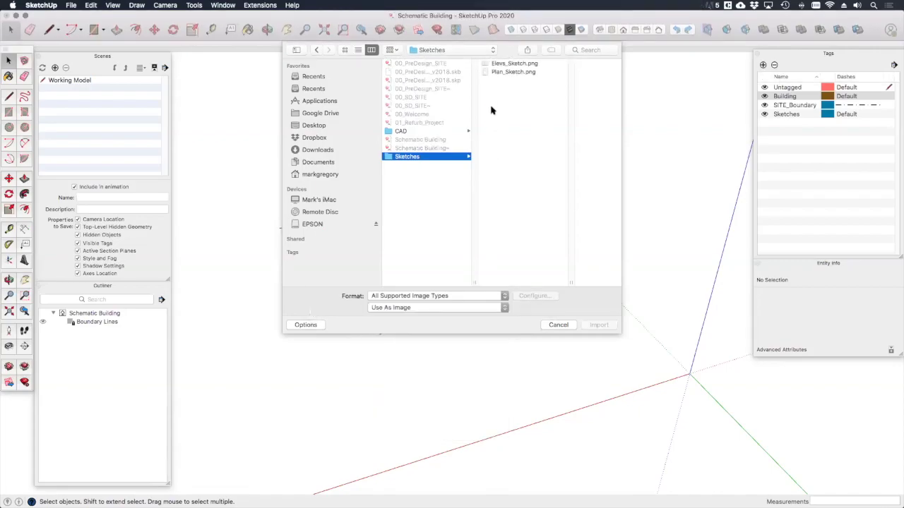
click(503, 73)
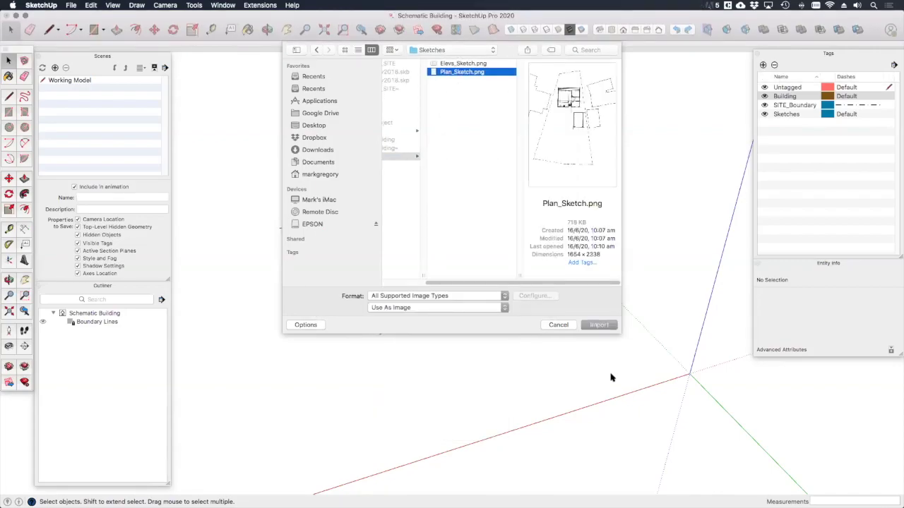
click(598, 325)
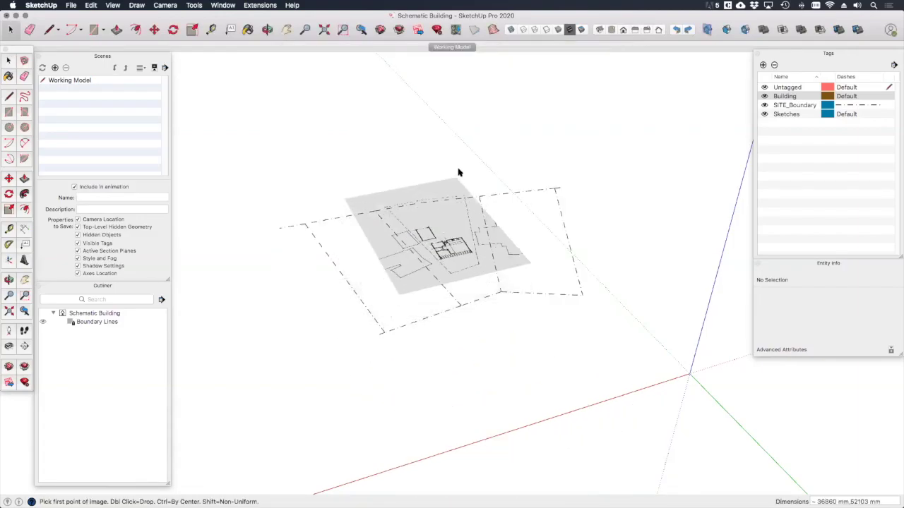
Step: Place the plan image flat on the ground and move it over the site boundary
click(460, 172)
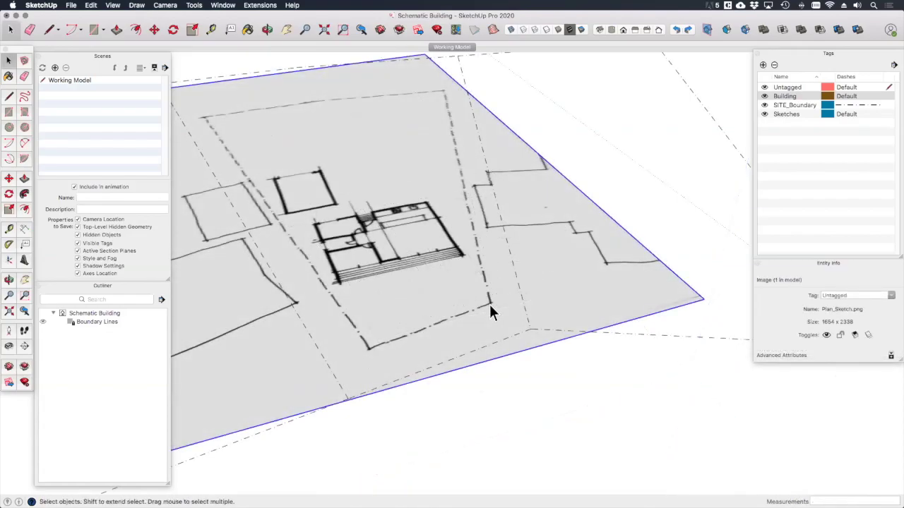
key(m)
click(489, 304)
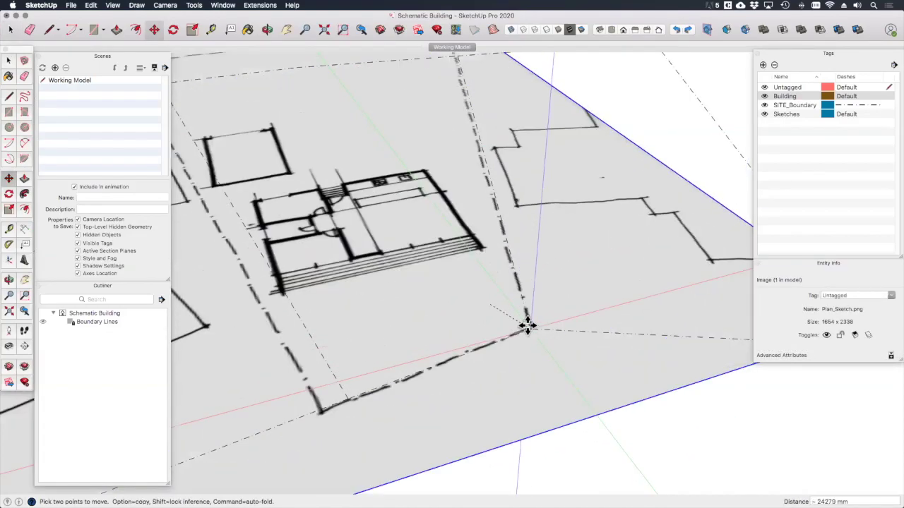
click(542, 365)
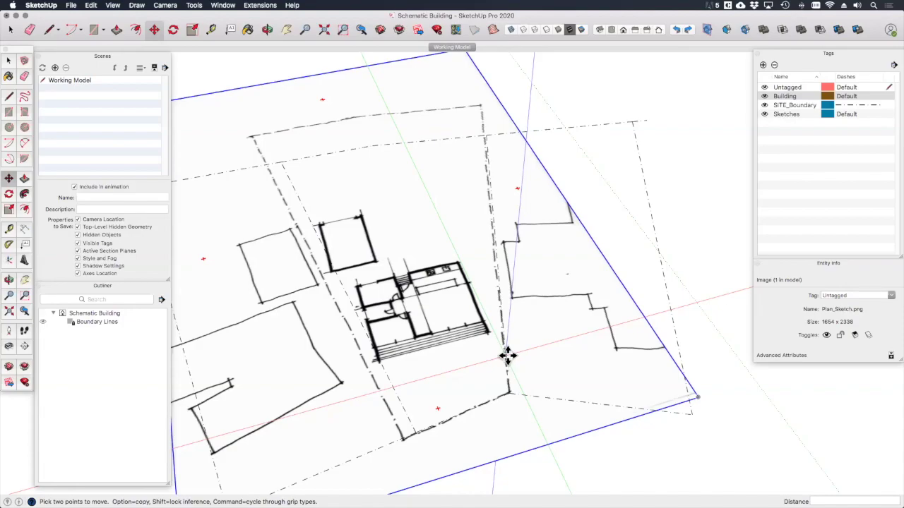
scroll(507, 357, down, 5)
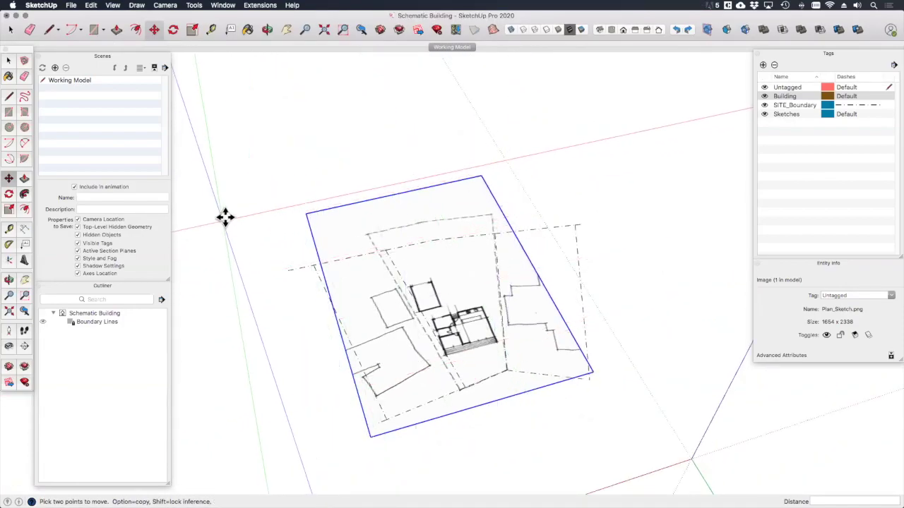
Step: Draw a rectangle covering the plan image and make it a group
click(9, 112)
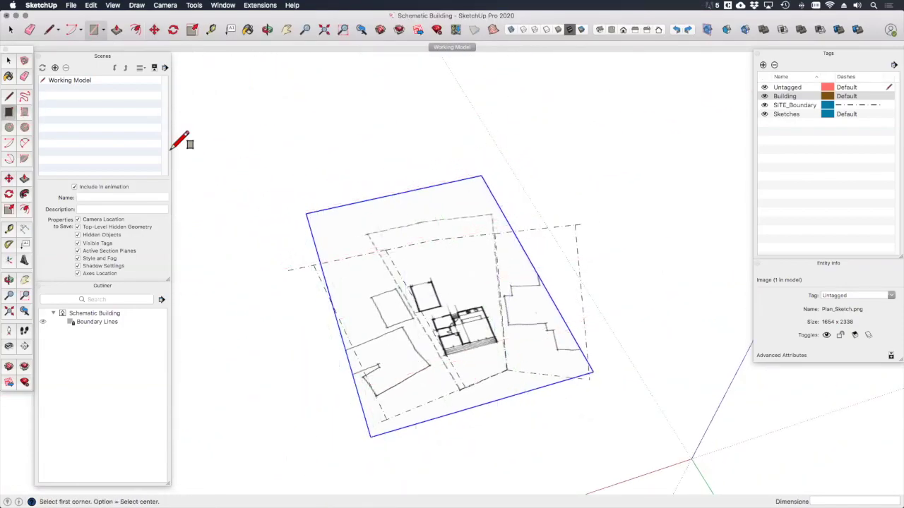
click(305, 214)
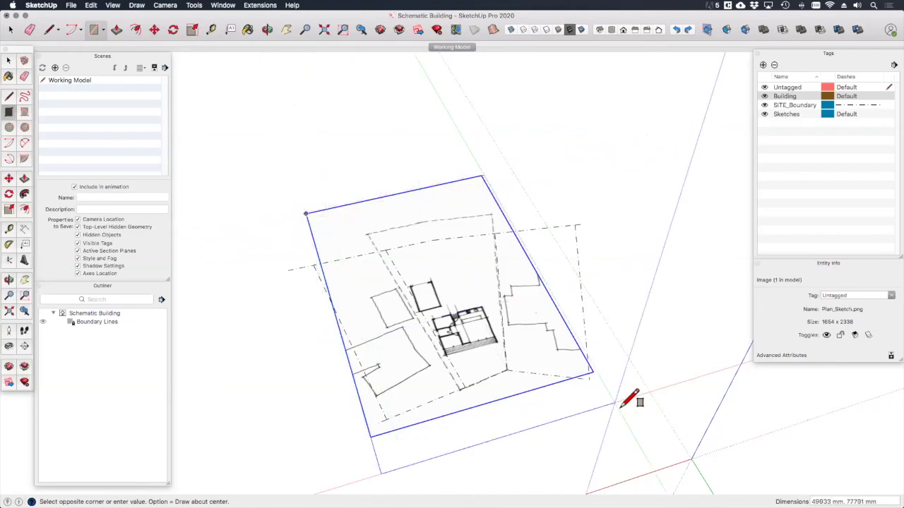
click(593, 374)
key(space)
drag(514, 198, 403, 144)
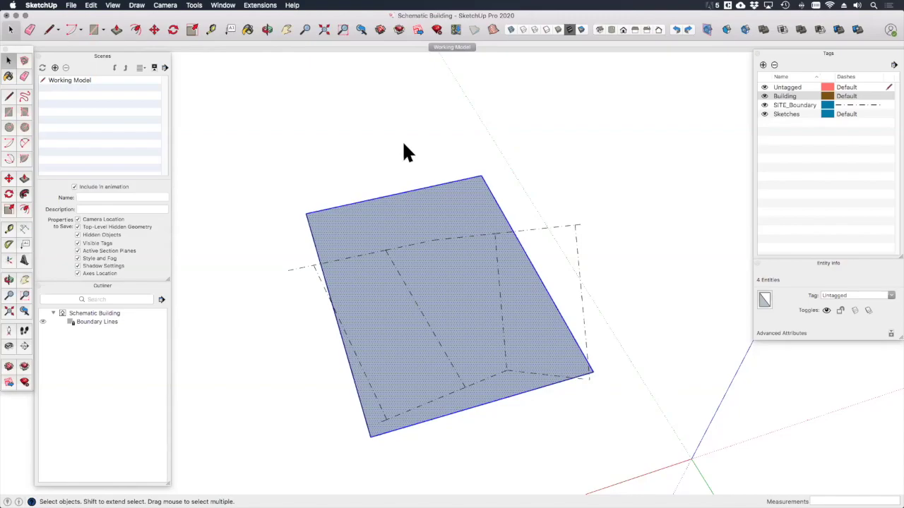
right_click(413, 197)
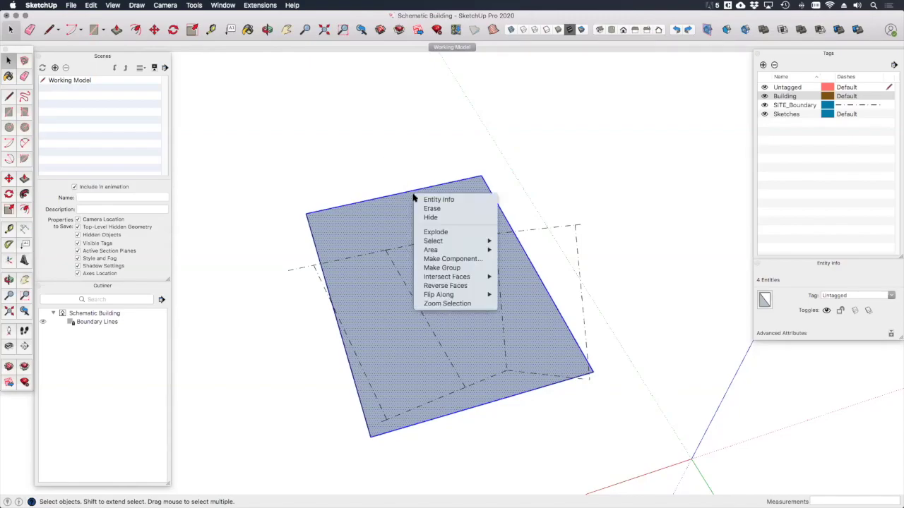
click(459, 268)
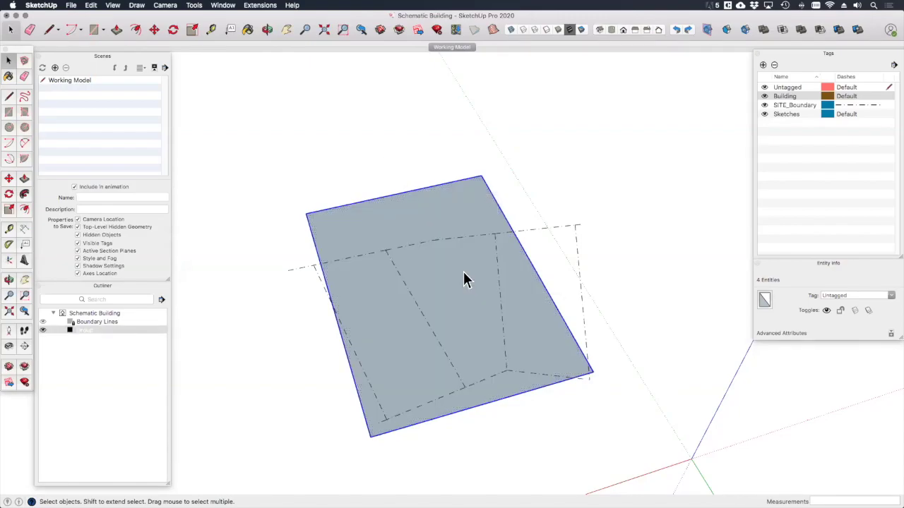
Step: Put the group on the Sketches tag and name the instance Floor Plan Sketch
click(891, 296)
click(850, 329)
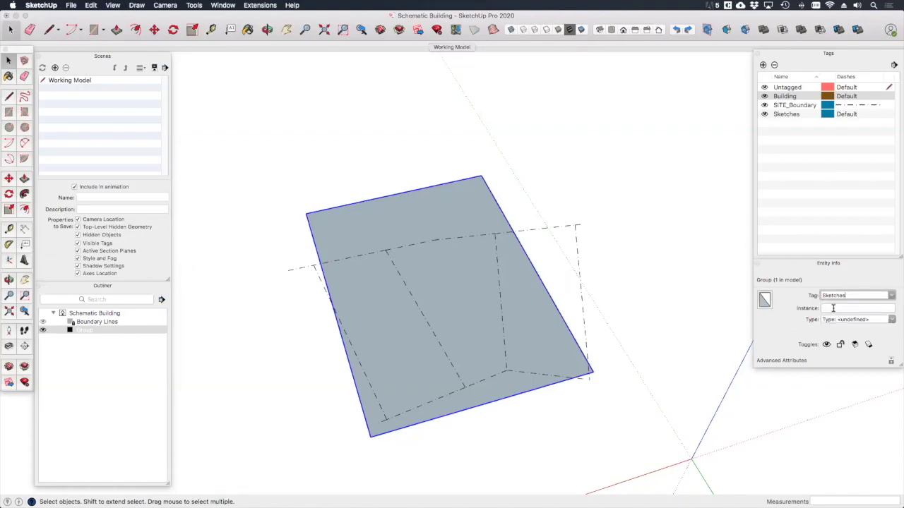
click(832, 308)
text(F)
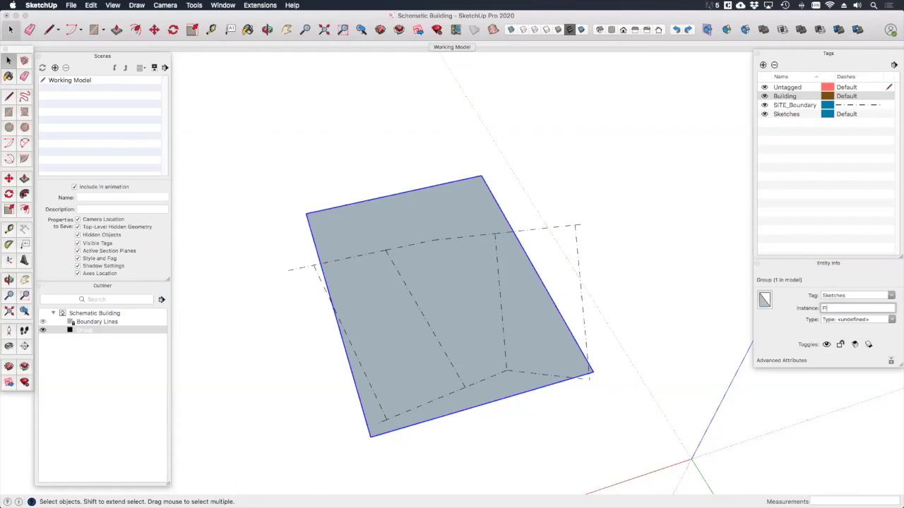
text(loor Plan Sketch)
key(Return)
Step: Delete the grey face and its edges inside Floor Plan Sketch, then zoom to inspect the sketch
click(540, 181)
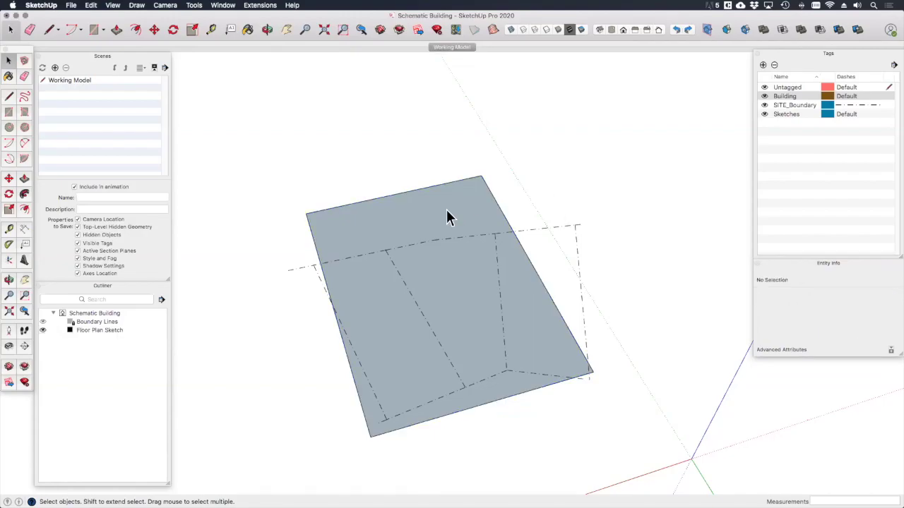
double_click(446, 210)
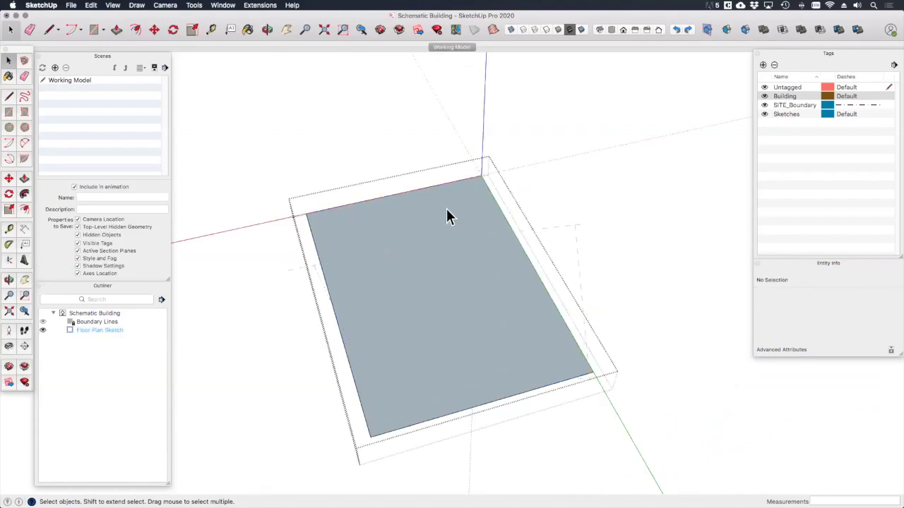
double_click(446, 209)
key(Delete)
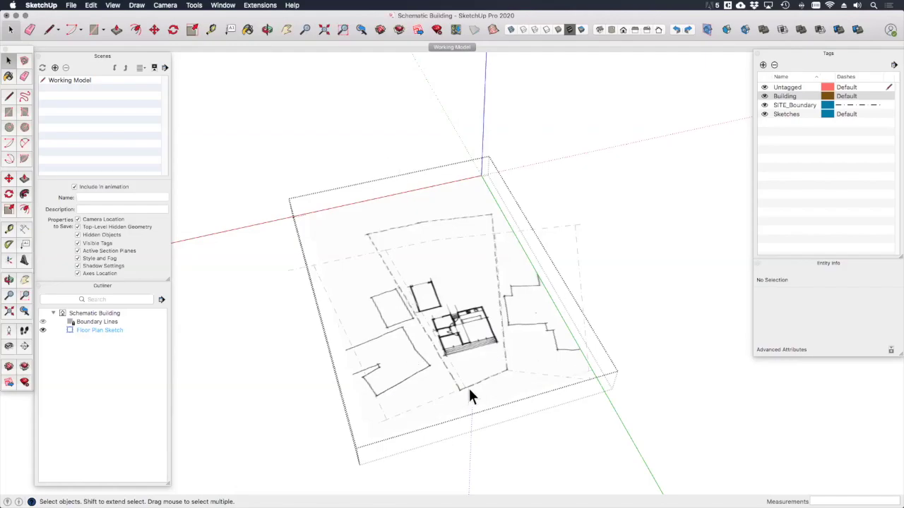
scroll(469, 386, up, 10)
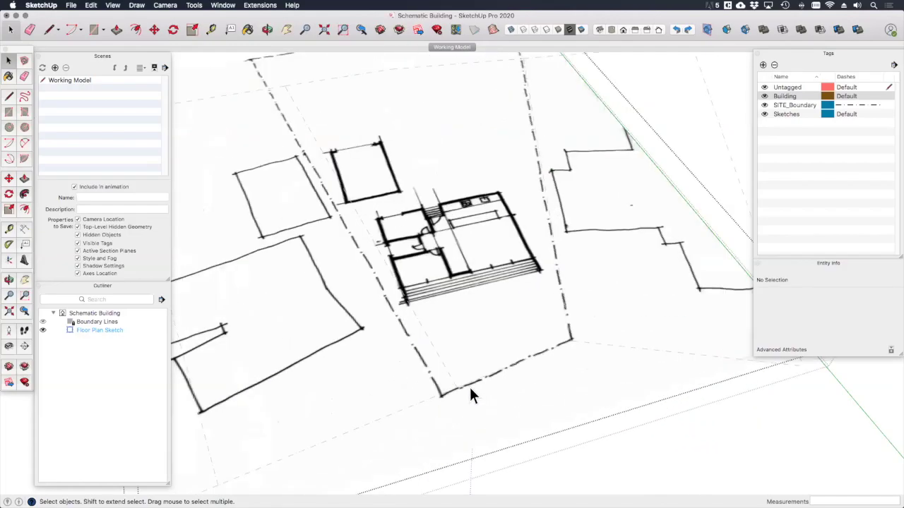
scroll(639, 307, up, 3)
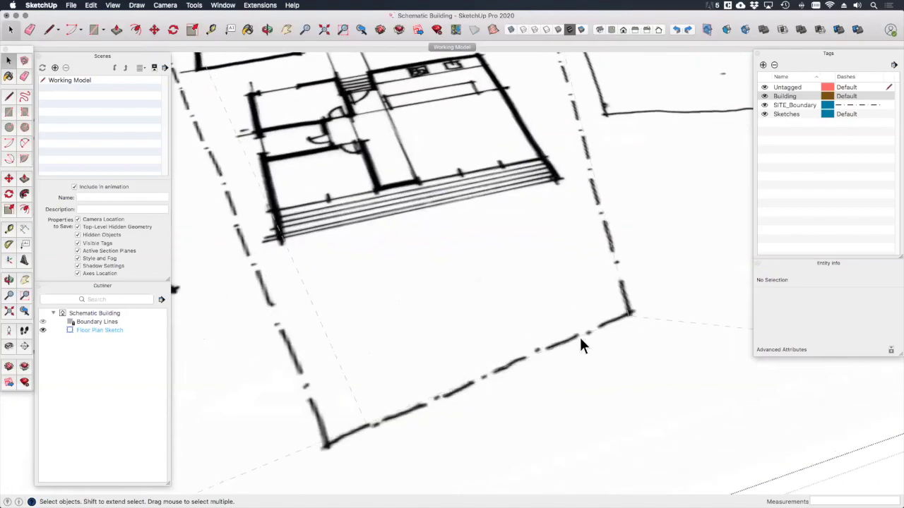
scroll(625, 315, up, 5)
click(632, 310)
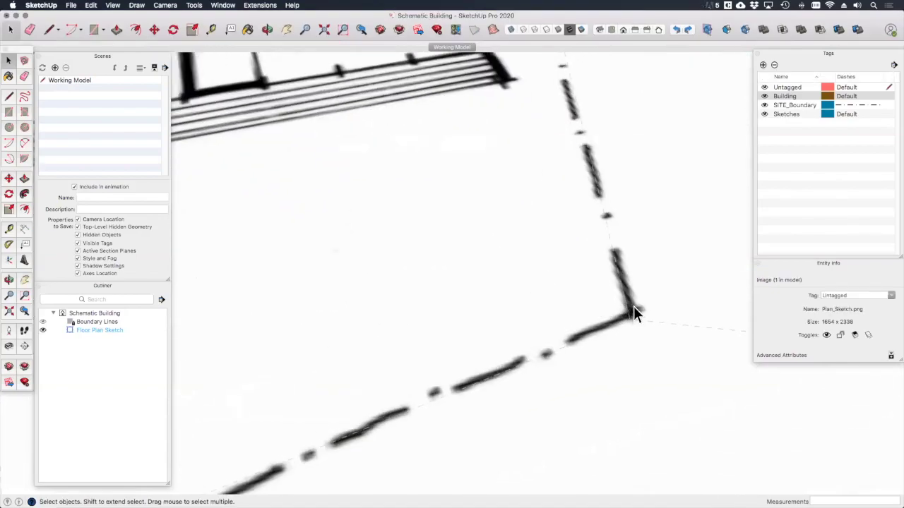
scroll(634, 311, down, 5)
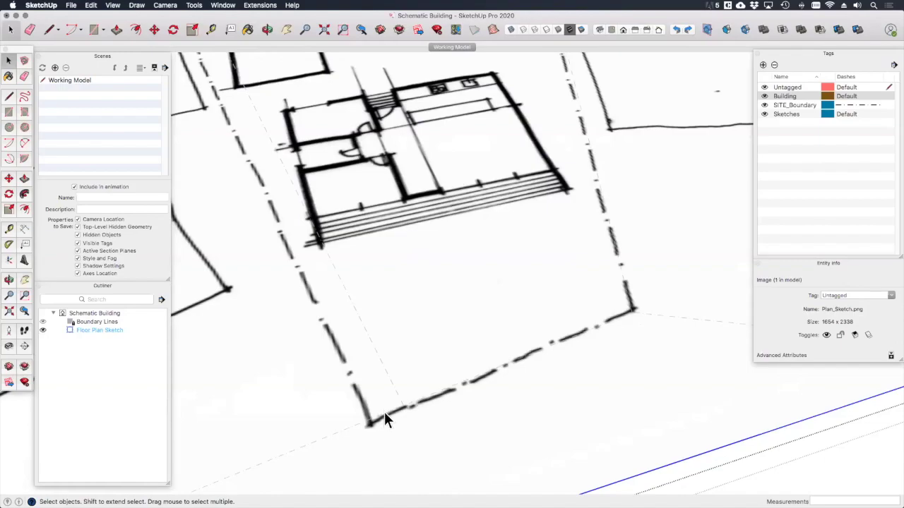
scroll(534, 334, down, 2)
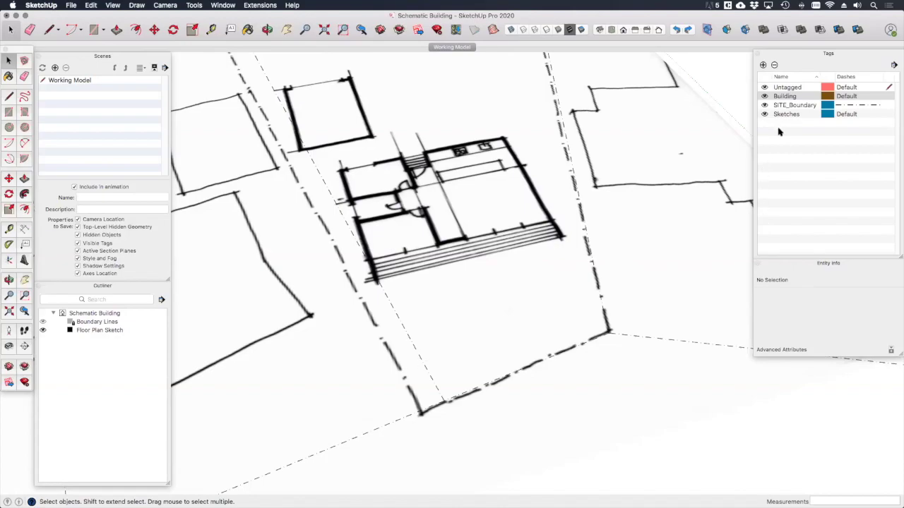
Step: Hide the SITE_Boundary tag and measure a plot edge inside the Floor Plan Sketch group
click(765, 105)
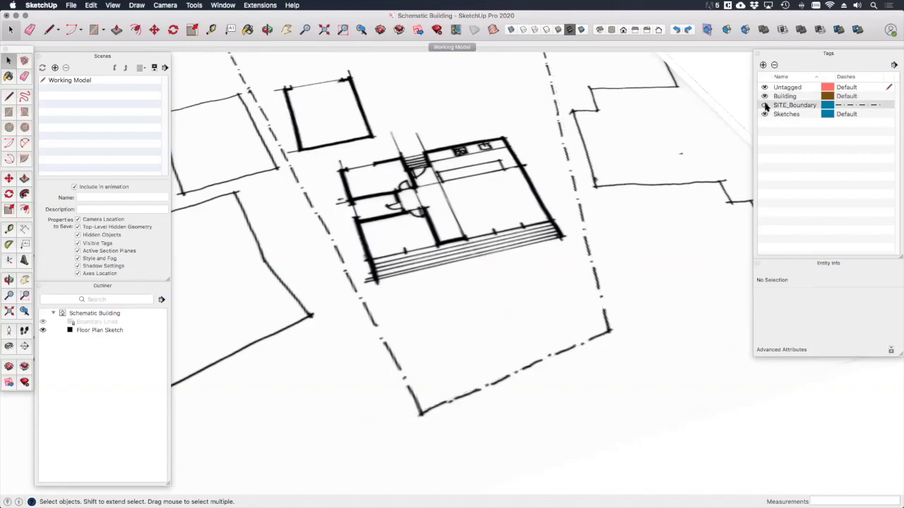
double_click(599, 293)
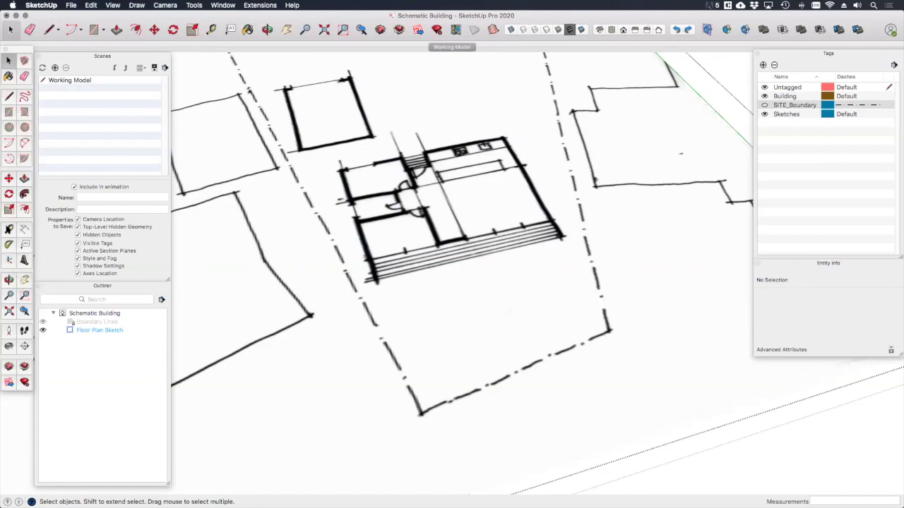
key(t)
scroll(608, 319, up, 6)
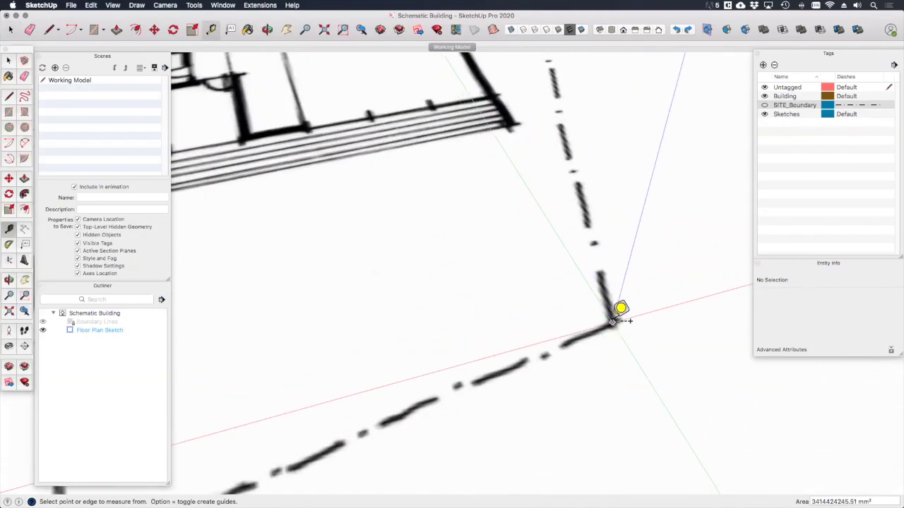
click(612, 322)
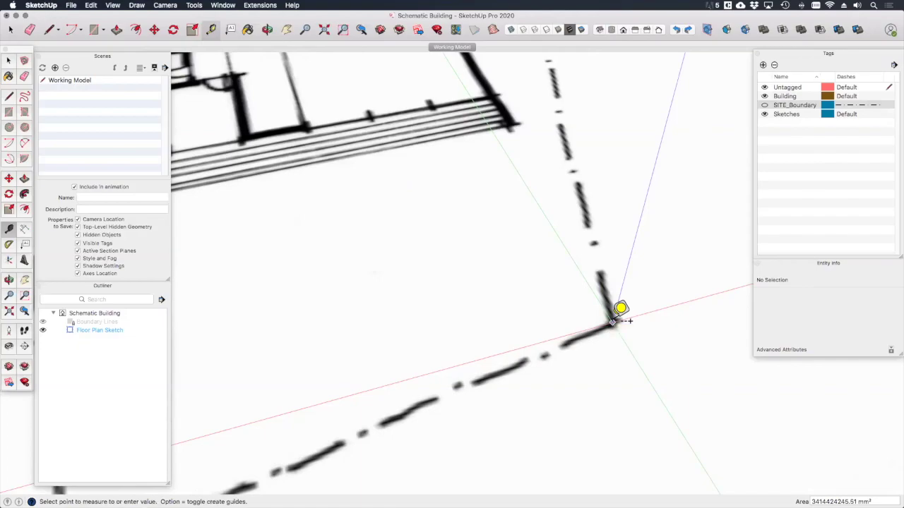
scroll(615, 318, down, 6)
scroll(424, 392, up, 5)
scroll(416, 388, up, 3)
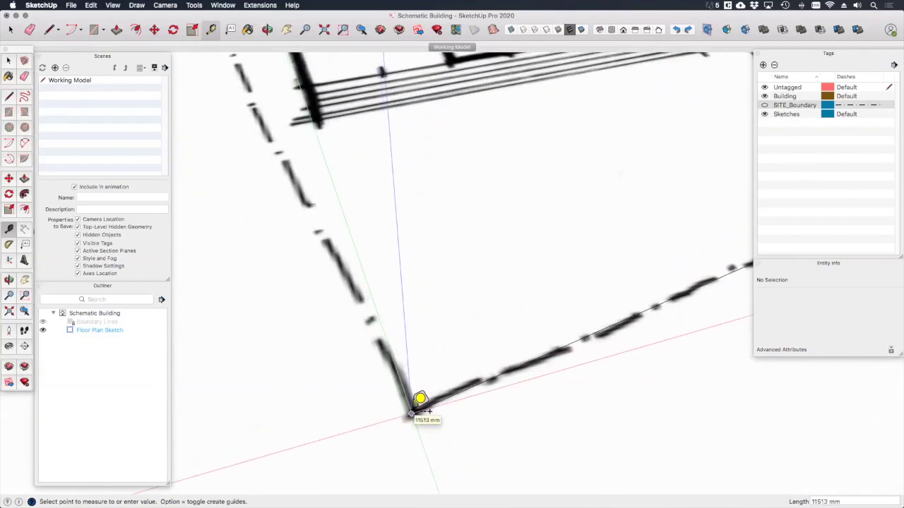
click(421, 399)
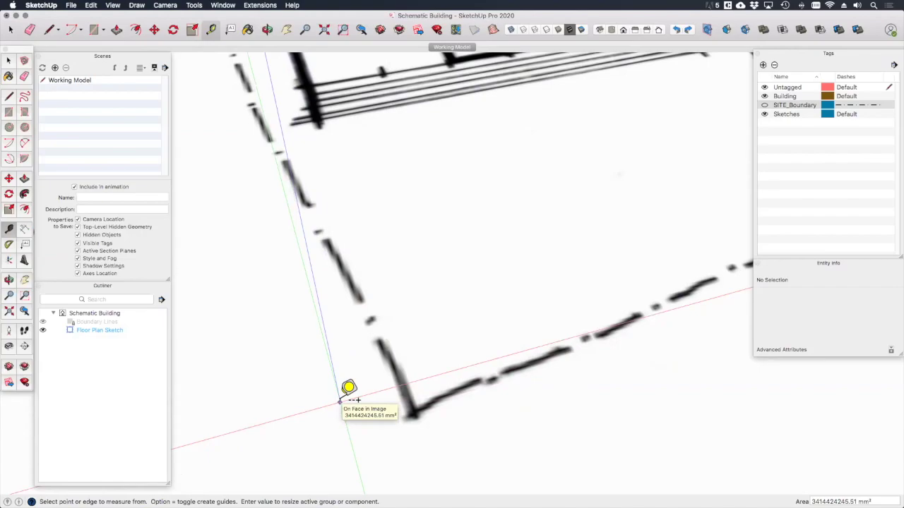
Step: Resize the group so the measured edge is 10m, then re-measure to check
text(10m)
key(Return)
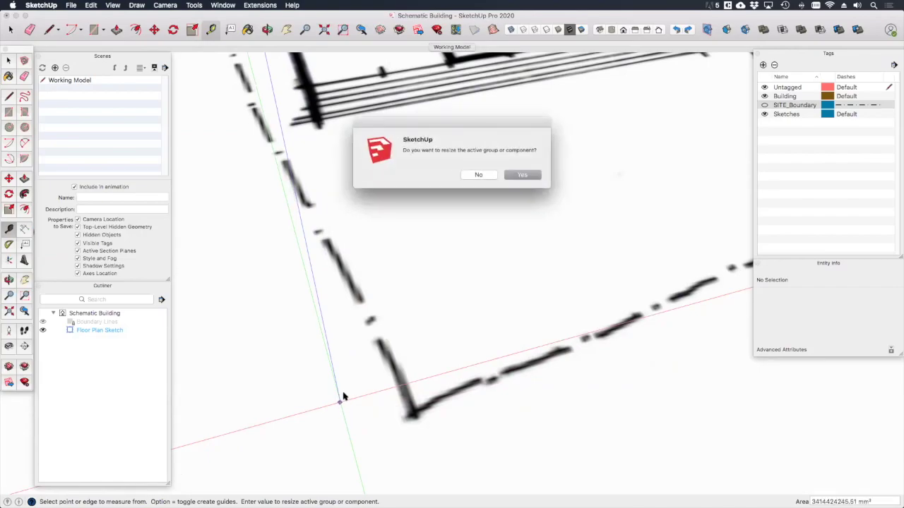
click(520, 176)
scroll(415, 235, down, 10)
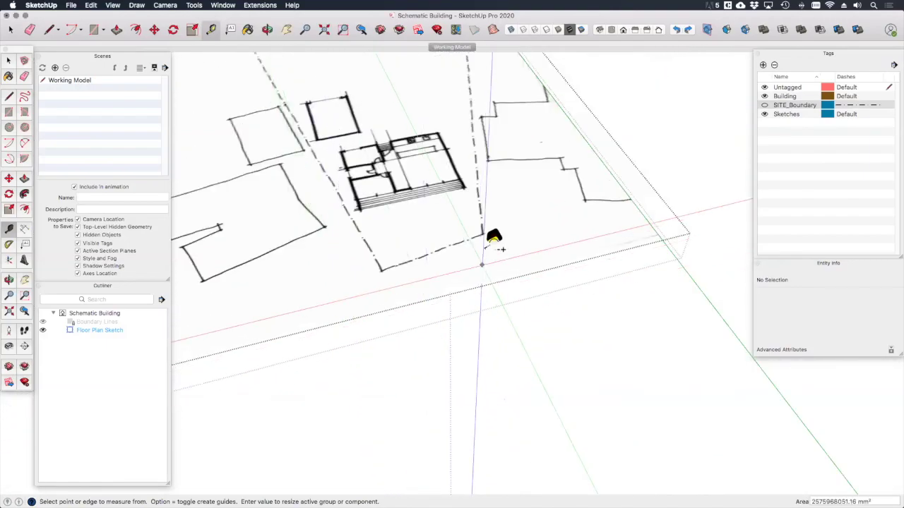
scroll(470, 237, up, 5)
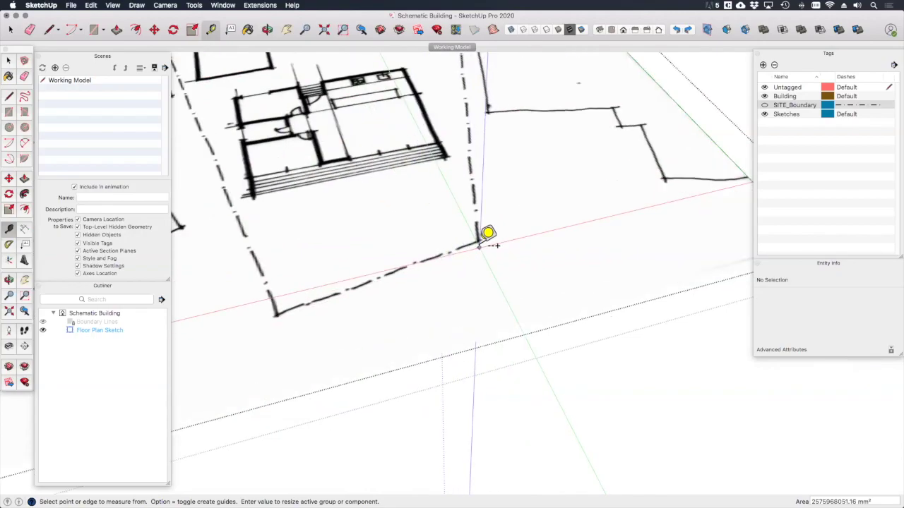
click(477, 241)
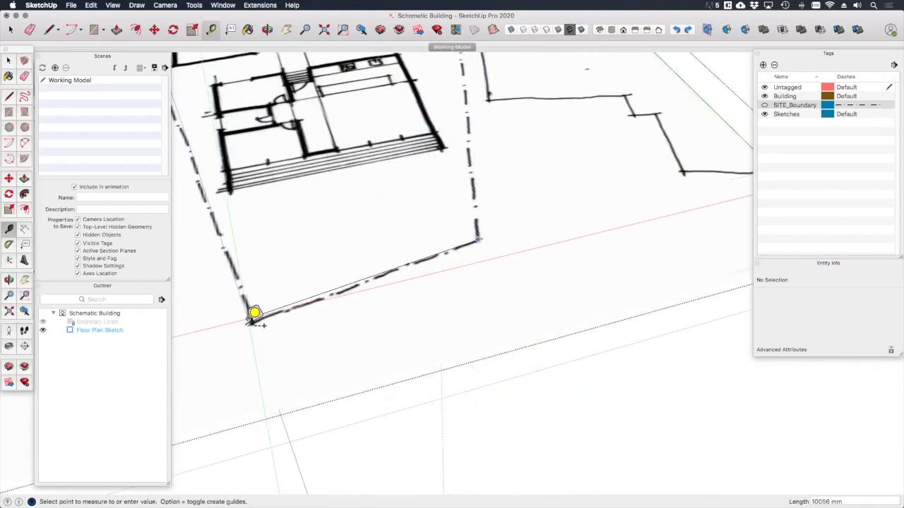
scroll(252, 323, down, 5)
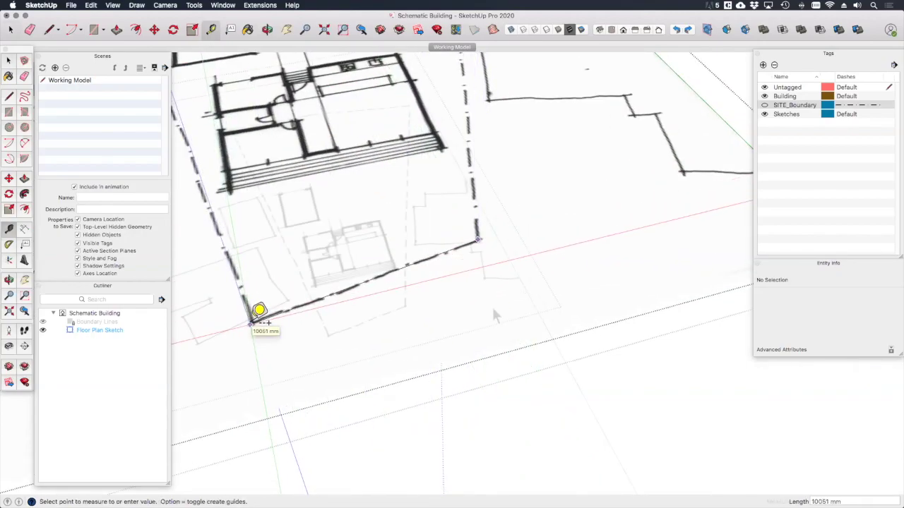
key(space)
Step: Show the site boundary again and move the sketch's corner onto the boundary corner
scroll(619, 292, down, 3)
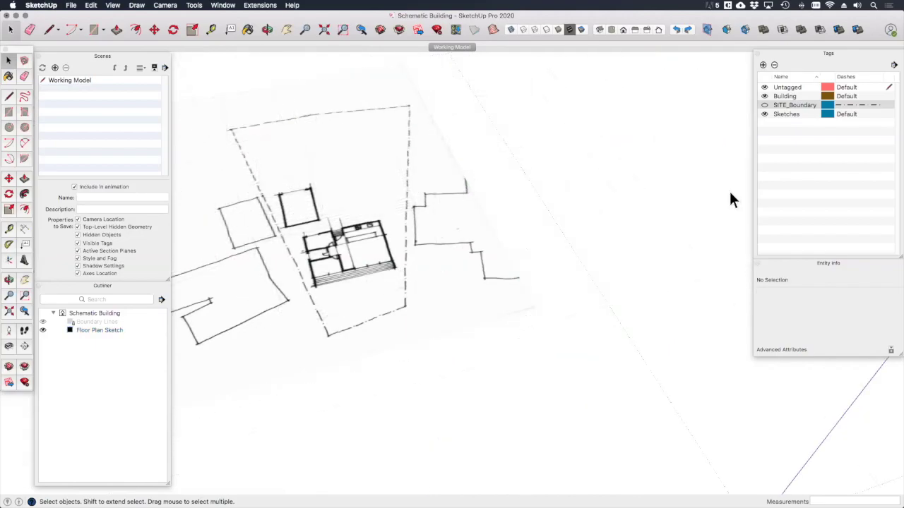
click(764, 106)
scroll(355, 327, up, 2)
click(356, 324)
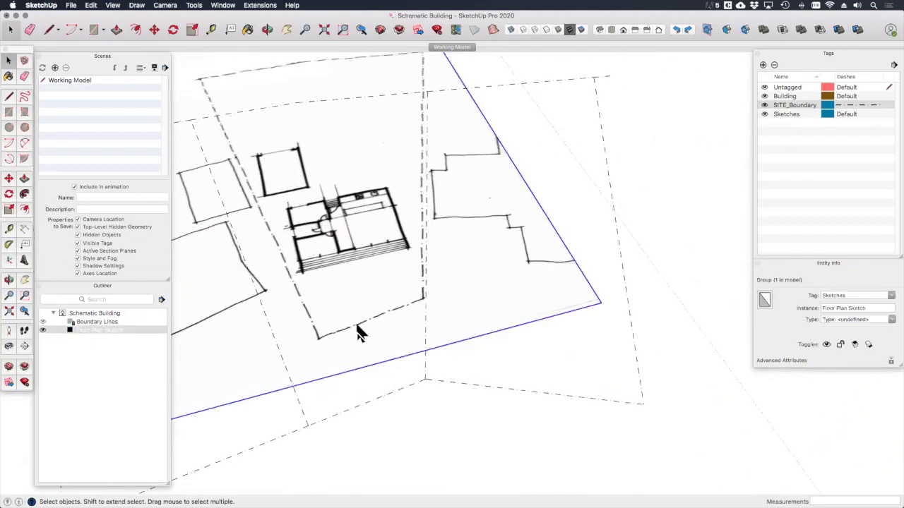
key(m)
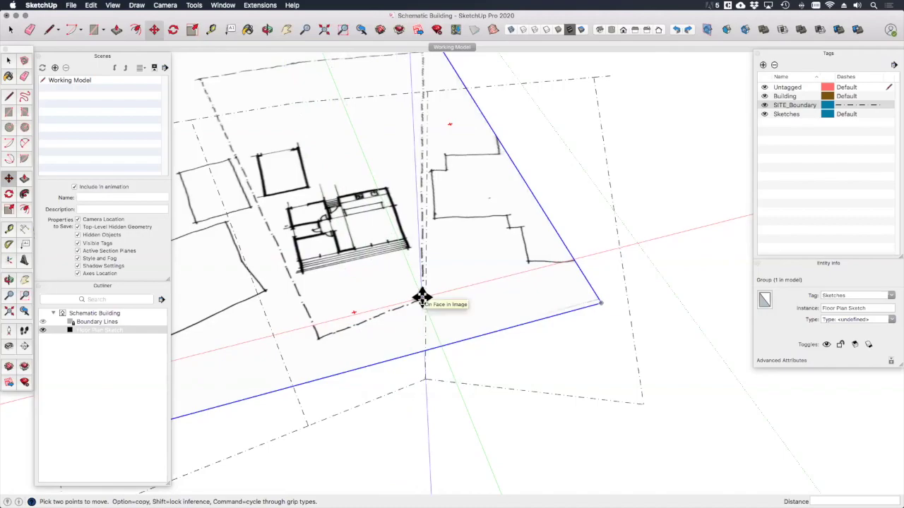
click(421, 297)
scroll(421, 298, down, 5)
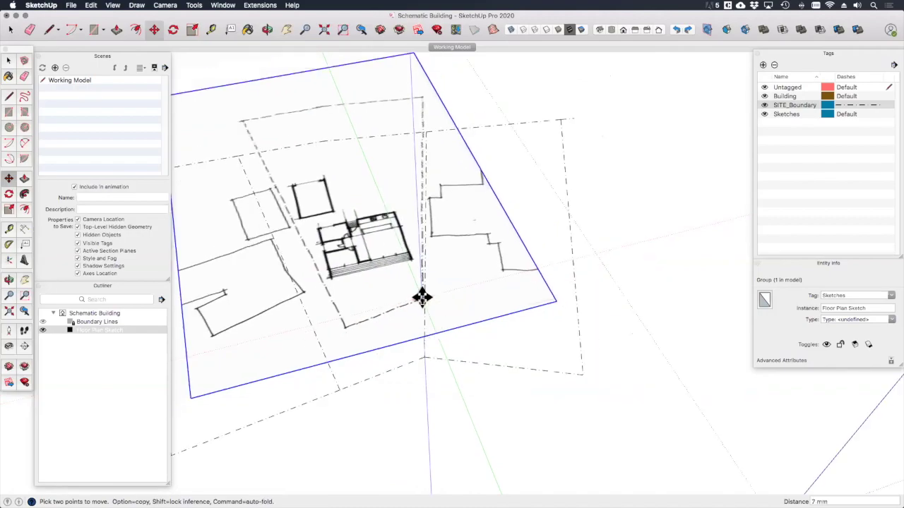
scroll(397, 378, up, 3)
click(401, 362)
scroll(414, 367, up, 5)
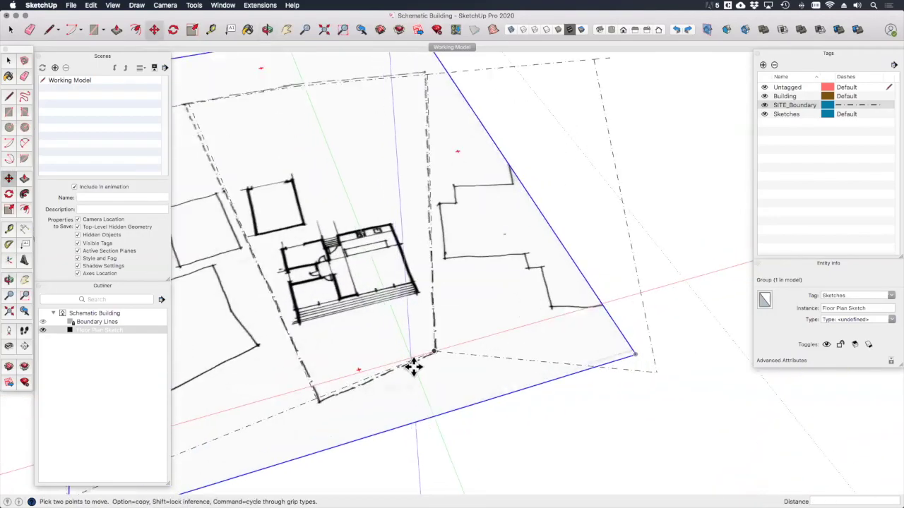
click(444, 331)
scroll(444, 331, up, 8)
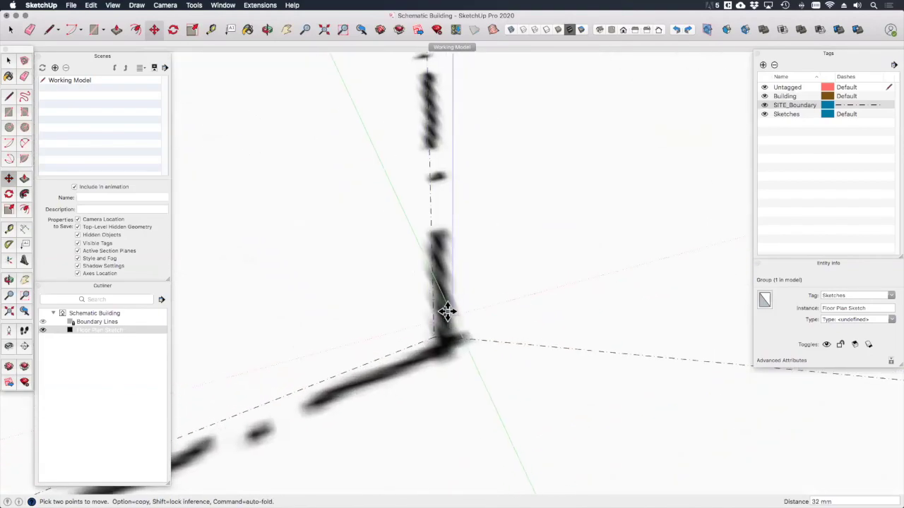
scroll(443, 307, down, 7)
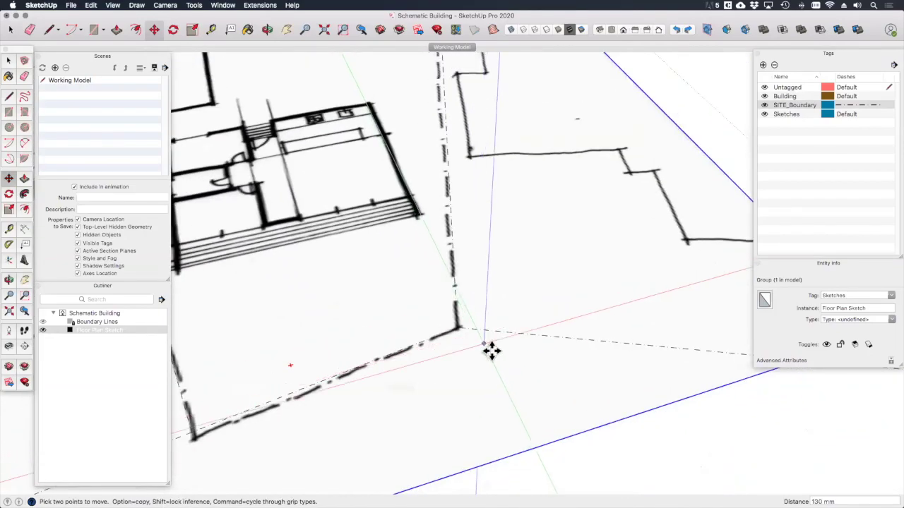
scroll(441, 382, down, 5)
scroll(428, 389, up, 4)
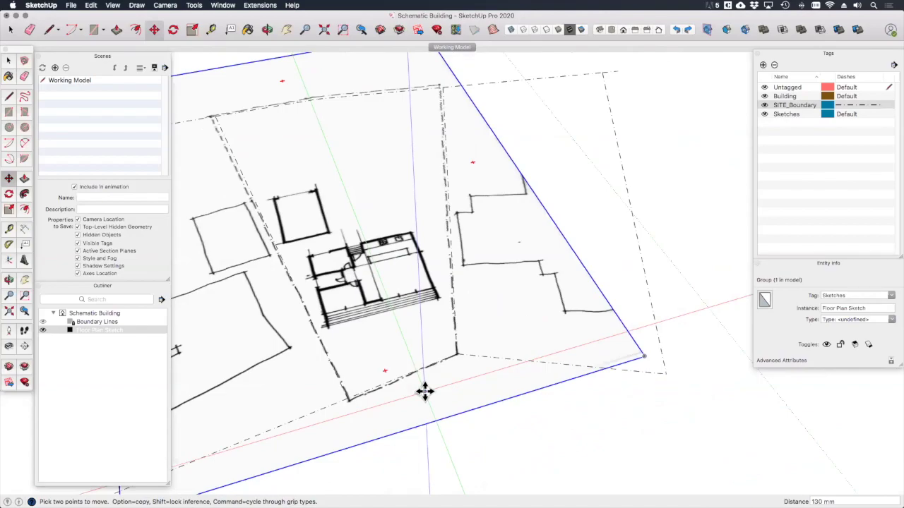
scroll(382, 400, up, 2)
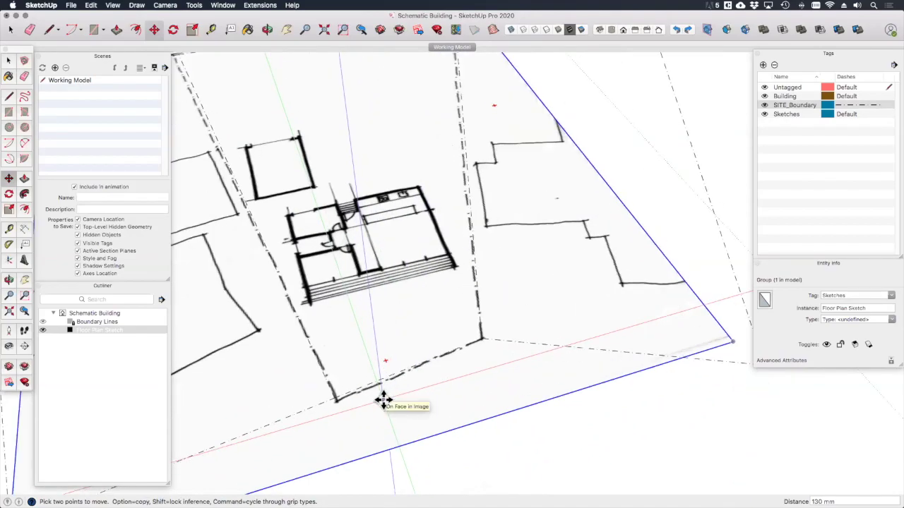
scroll(382, 400, down, 3)
scroll(414, 374, up, 3)
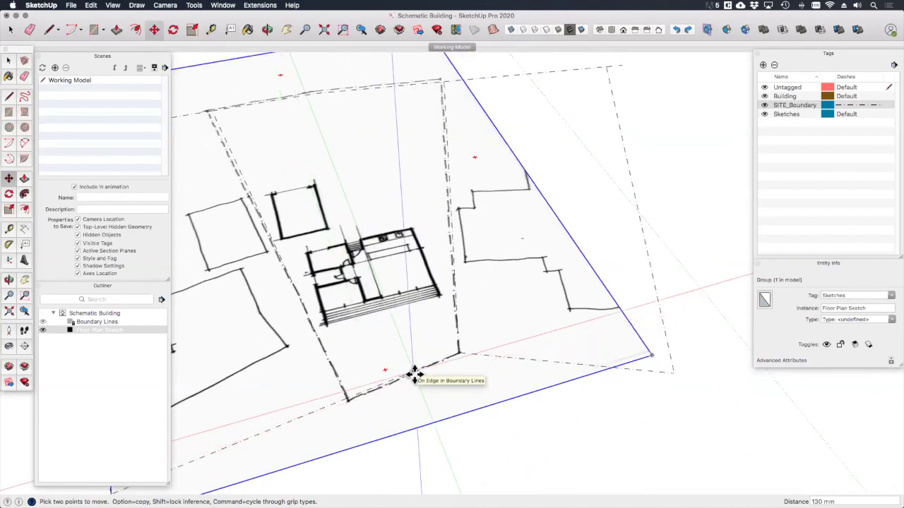
scroll(415, 374, up, 3)
Step: Rotate the sketch about the boundary corner so its edge lines up with the boundary
key(q)
scroll(466, 348, up, 2)
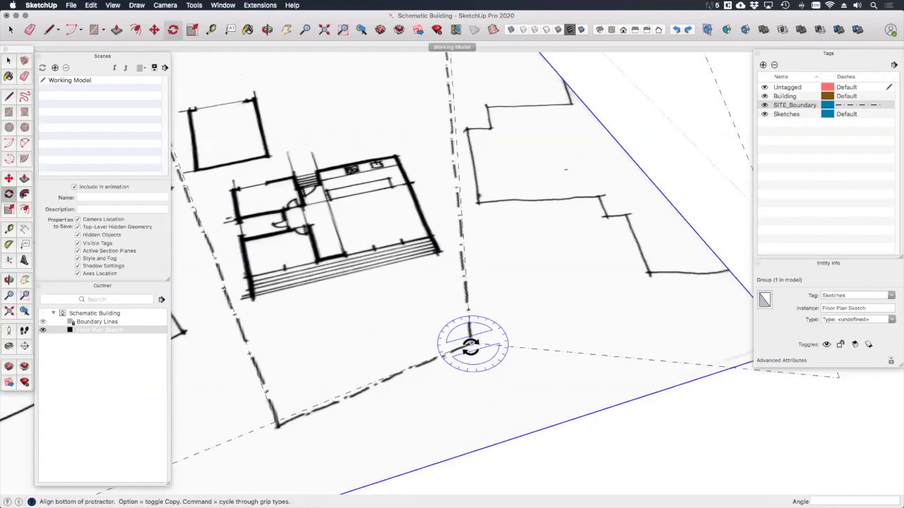
click(471, 346)
scroll(317, 409, up, 4)
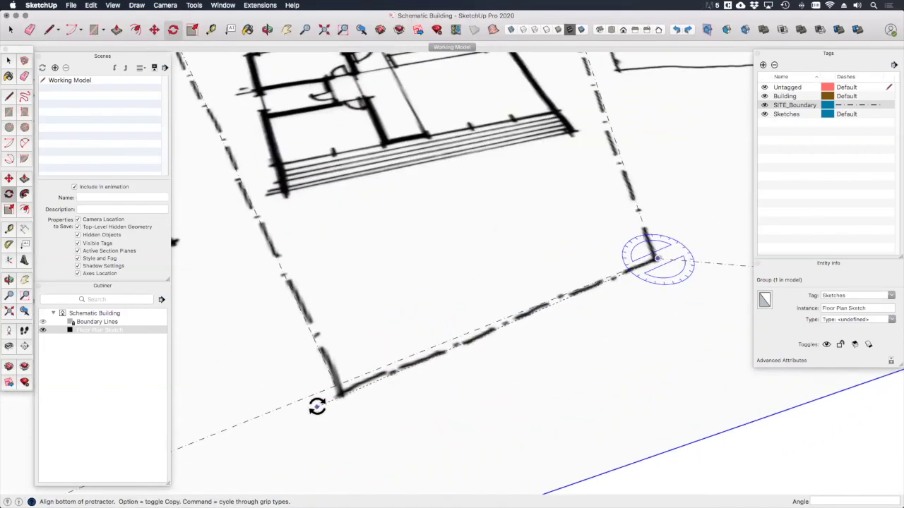
click(314, 404)
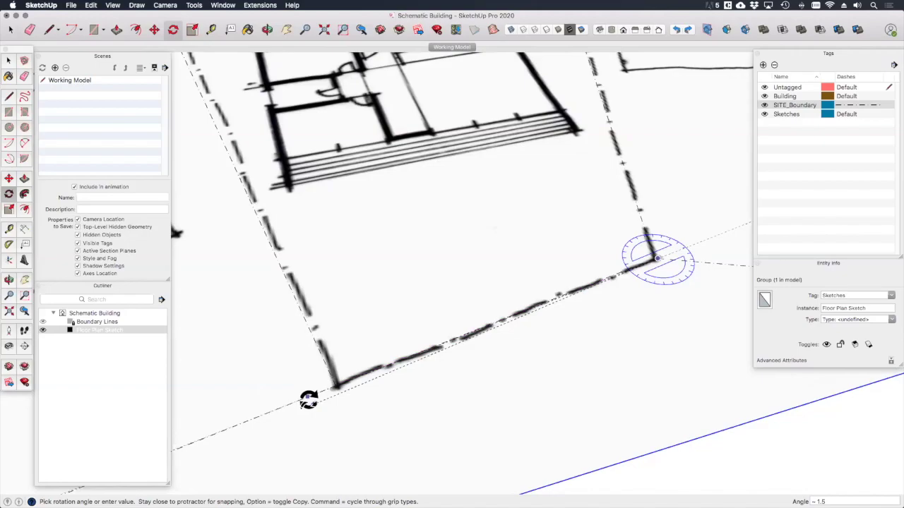
click(308, 399)
scroll(358, 431, down, 2)
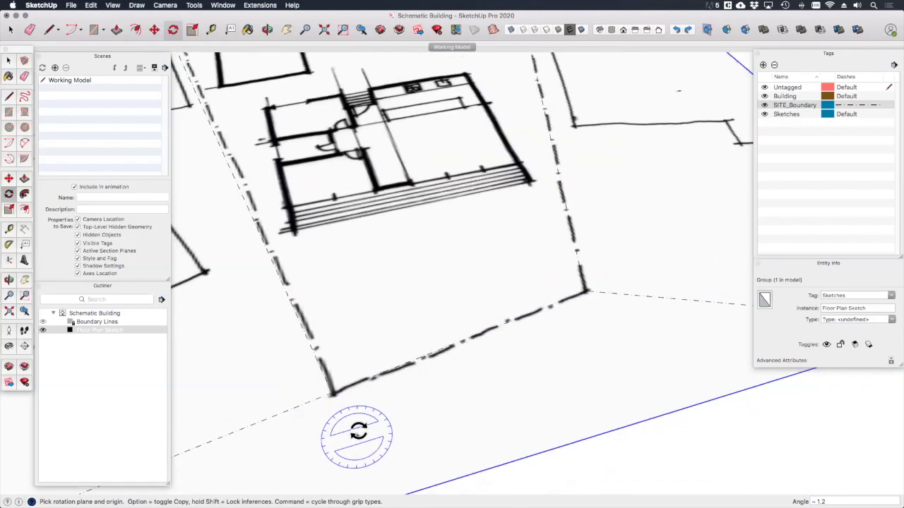
scroll(358, 431, down, 3)
key(space)
scroll(397, 411, up, 3)
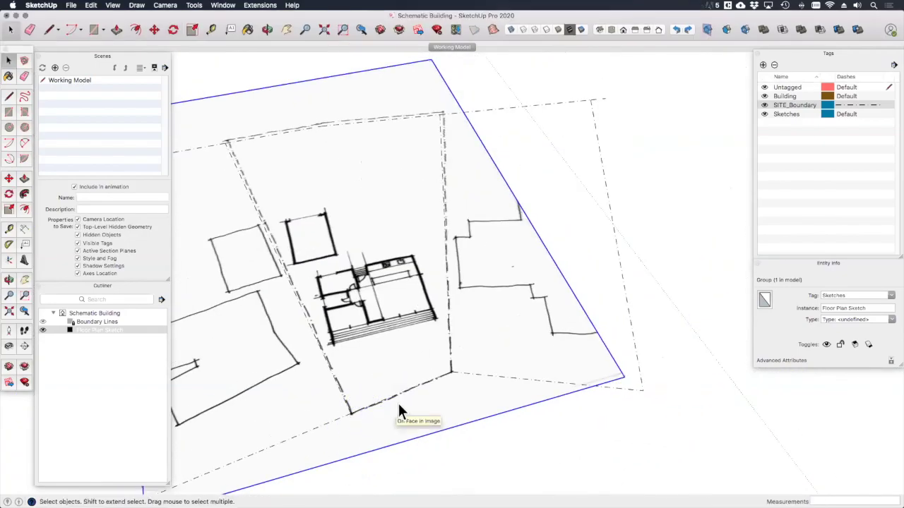
key(Escape)
mouse_move(399, 410)
middle_down()
mouse_move(338, 248)
mouse_move(353, 296)
mouse_move(313, 322)
mouse_move(360, 308)
middle_up()
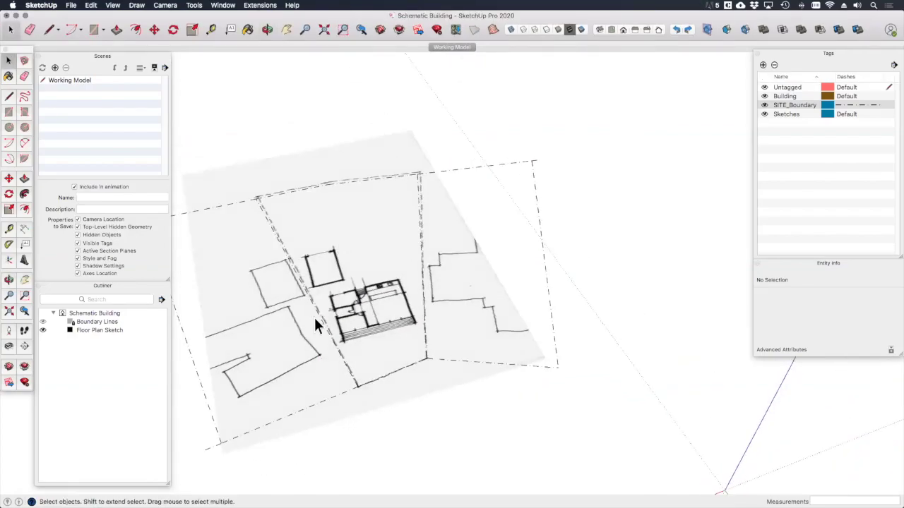
Step: Place the axes origin at the sketched building's corner, red axis along its wall
scroll(340, 318, up, 2)
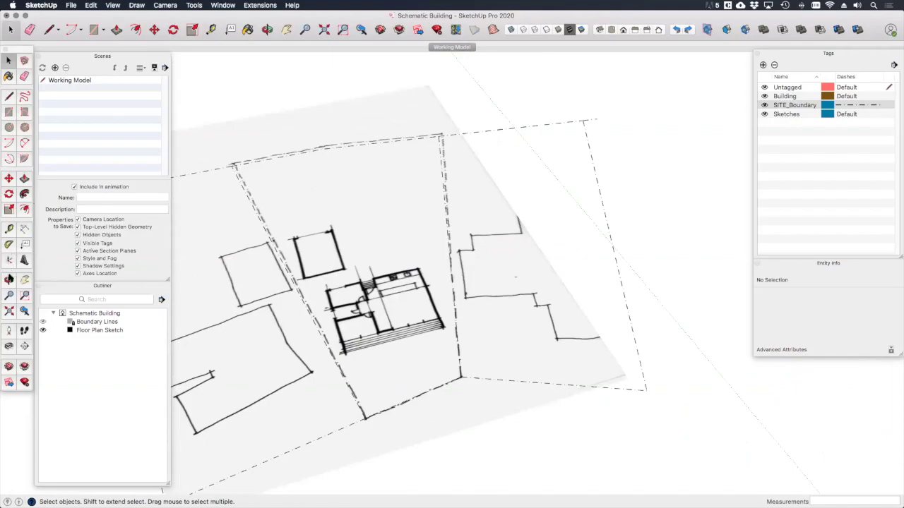
click(9, 262)
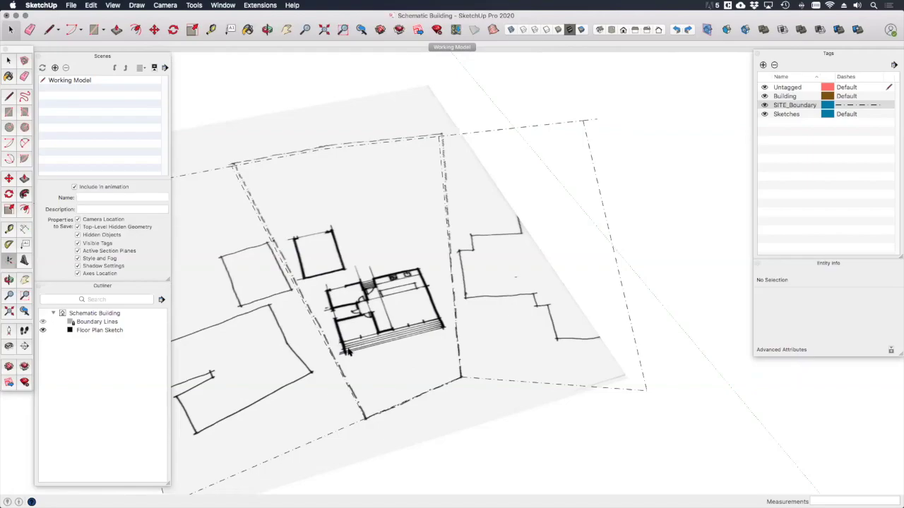
scroll(346, 351, up, 5)
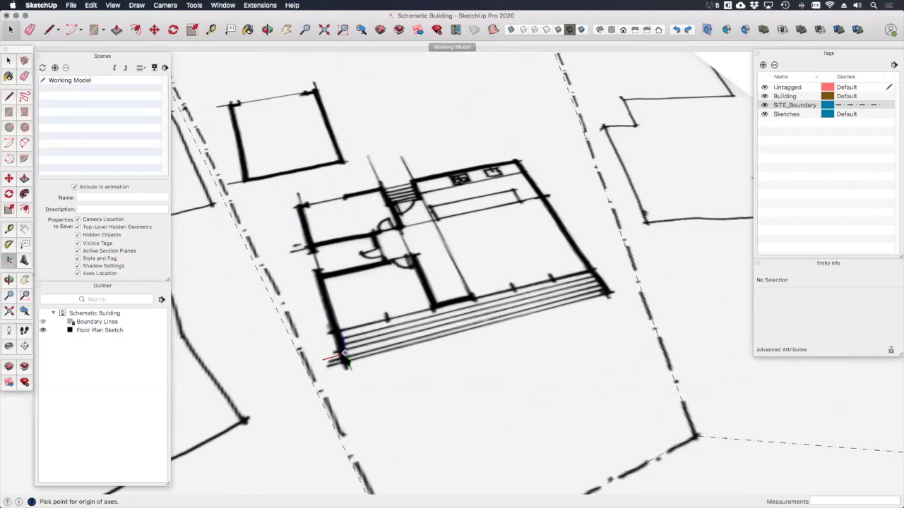
scroll(371, 363, down, 2)
scroll(326, 319, down, 3)
middle_drag(326, 319, 427, 290)
scroll(431, 295, up, 10)
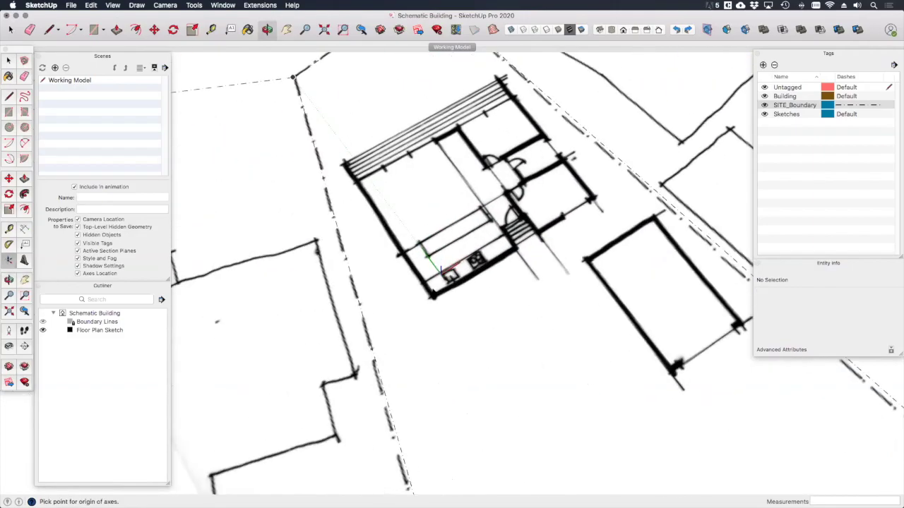
click(433, 301)
scroll(434, 302, down, 3)
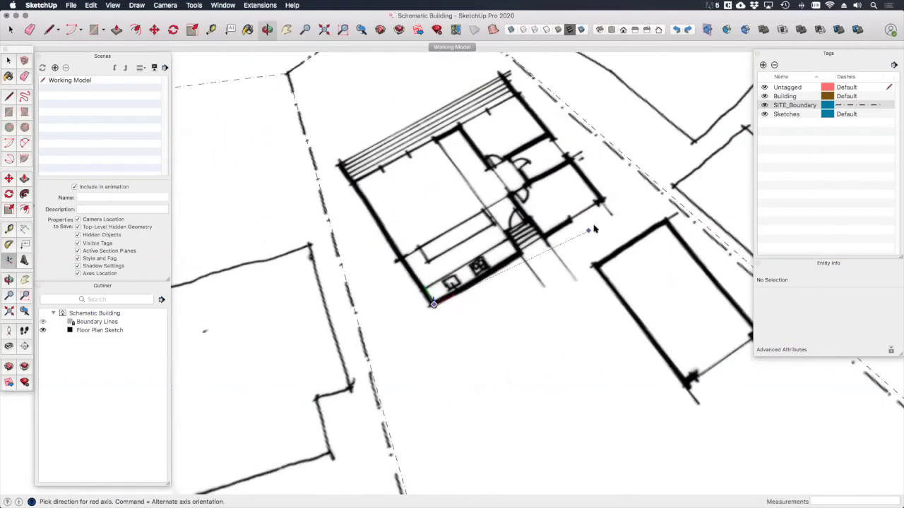
scroll(614, 198, up, 2)
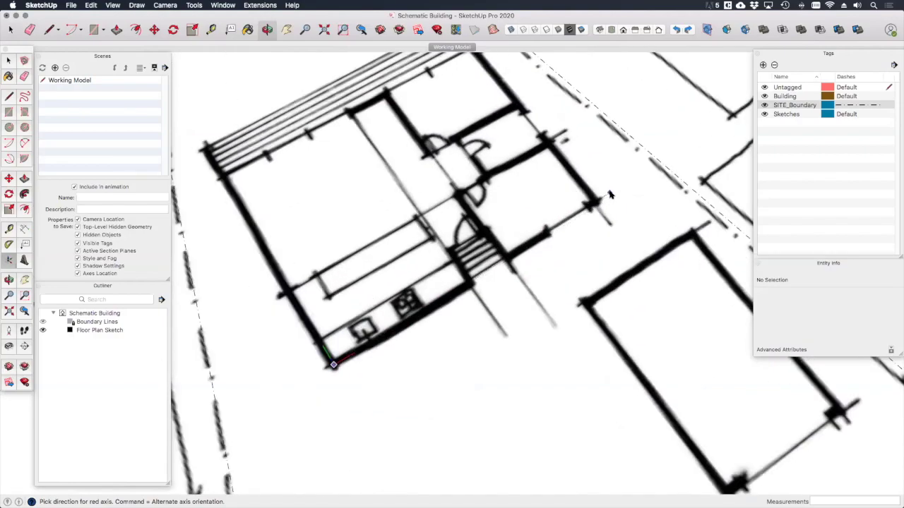
click(610, 195)
Step: Draw a 10m by 9m rectangle from the plan's lower-left corner over the building footprint
key(space)
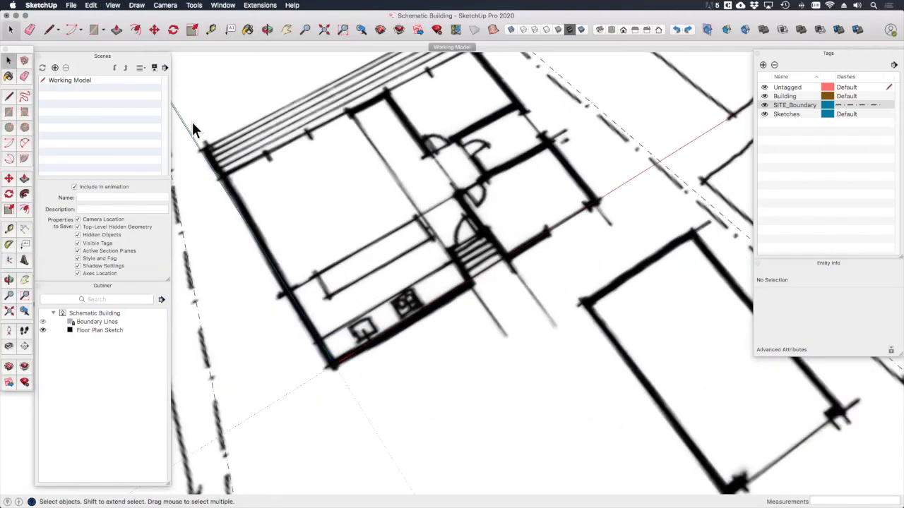
mouse_move(610, 195)
middle_down()
mouse_move(309, 281)
mouse_move(317, 280)
middle_up()
click(317, 280)
key(r)
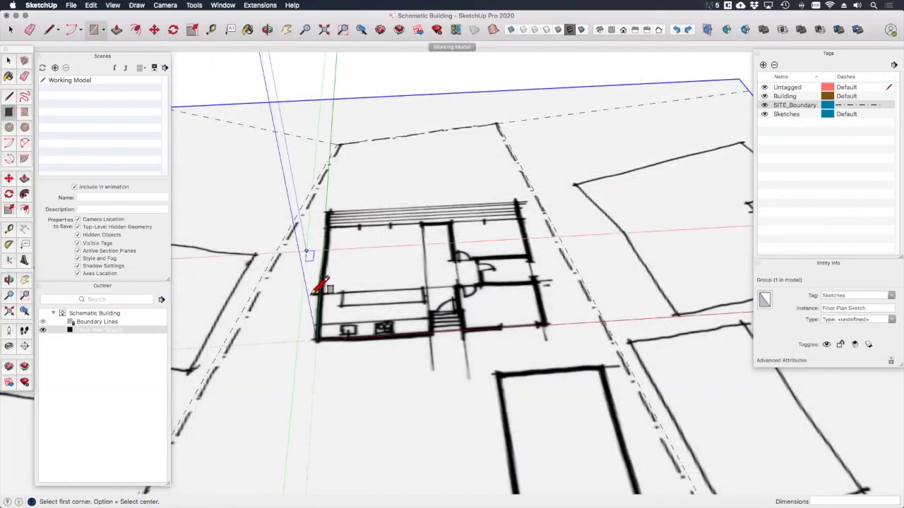
click(317, 340)
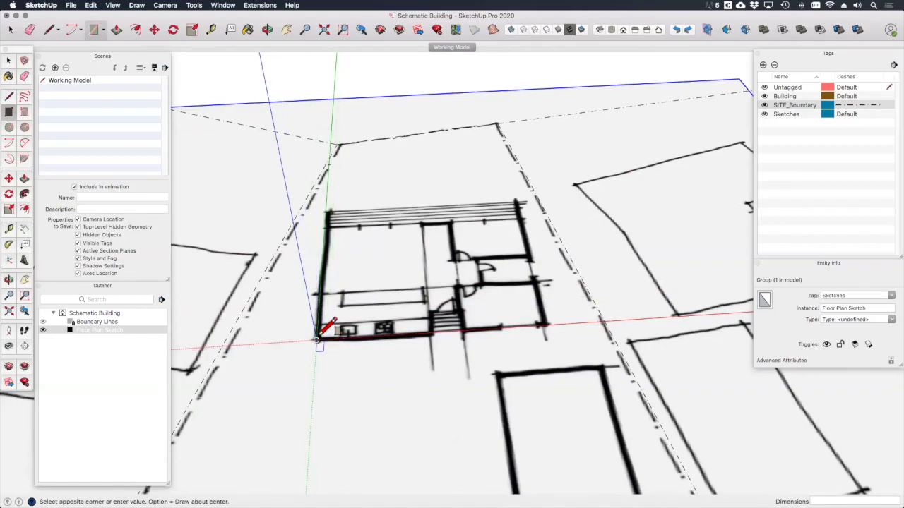
click(520, 202)
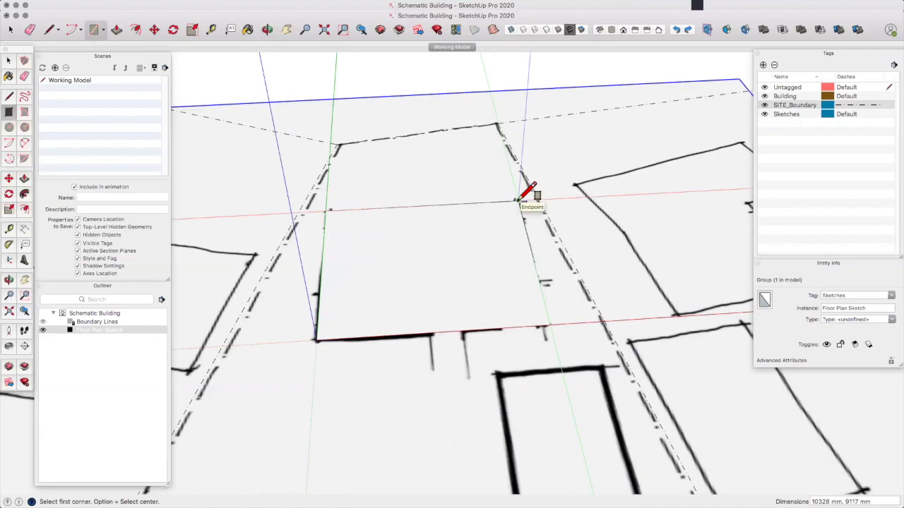
text(10m,9m)
key(Return)
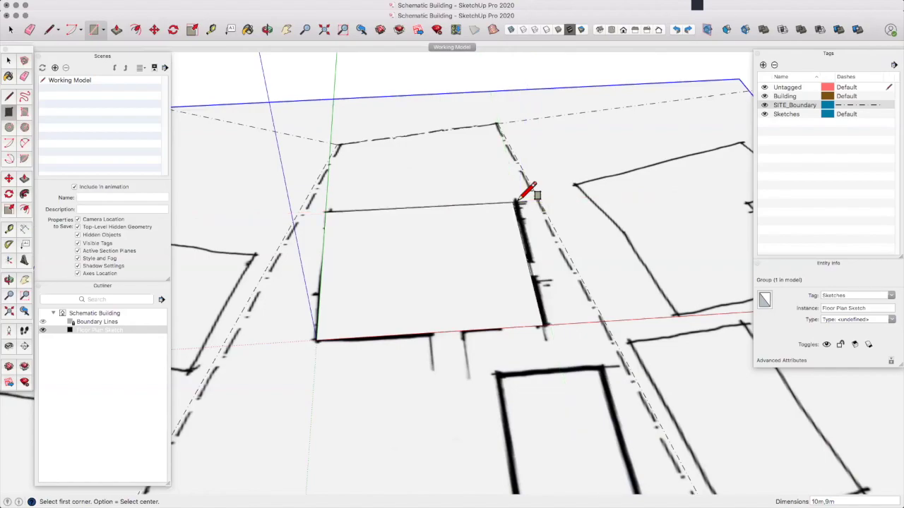
key(space)
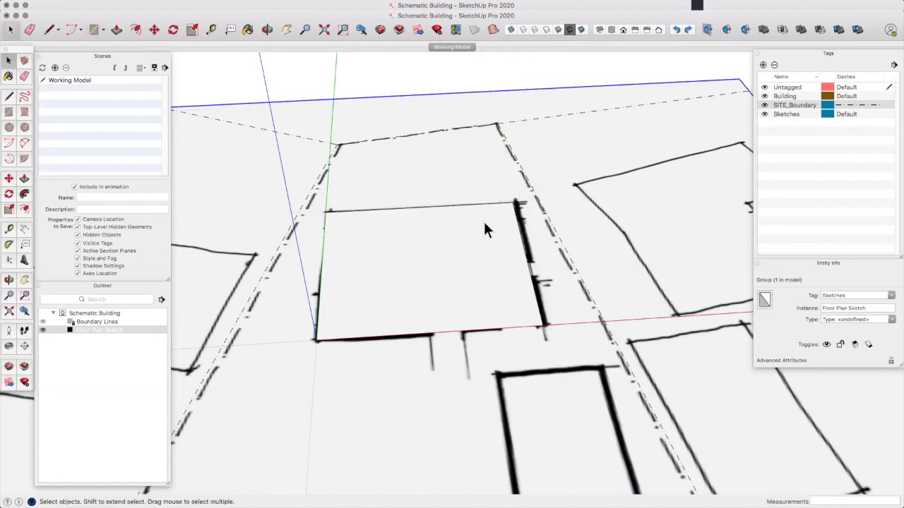
click(484, 229)
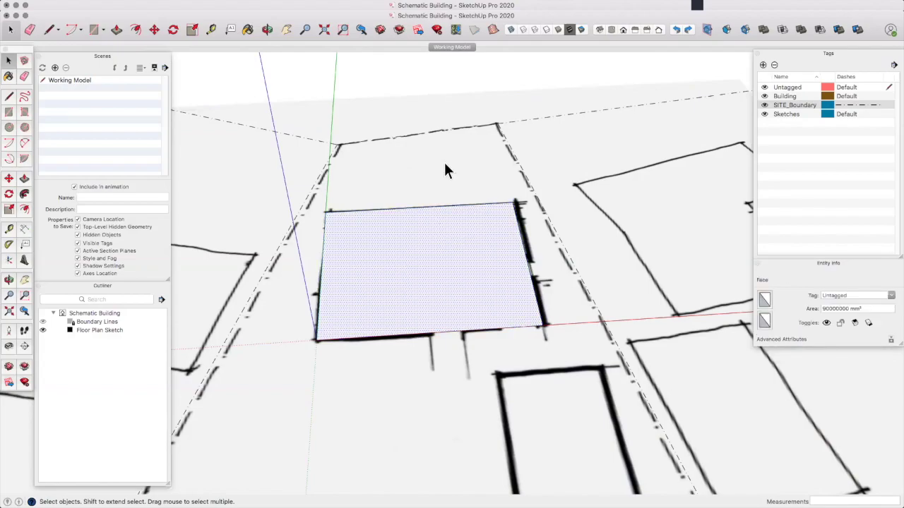
Step: Push/pull the 10 m by 9 m footprint up into a box and orbit to view it in 3D
scroll(459, 218, down, 2)
key(p)
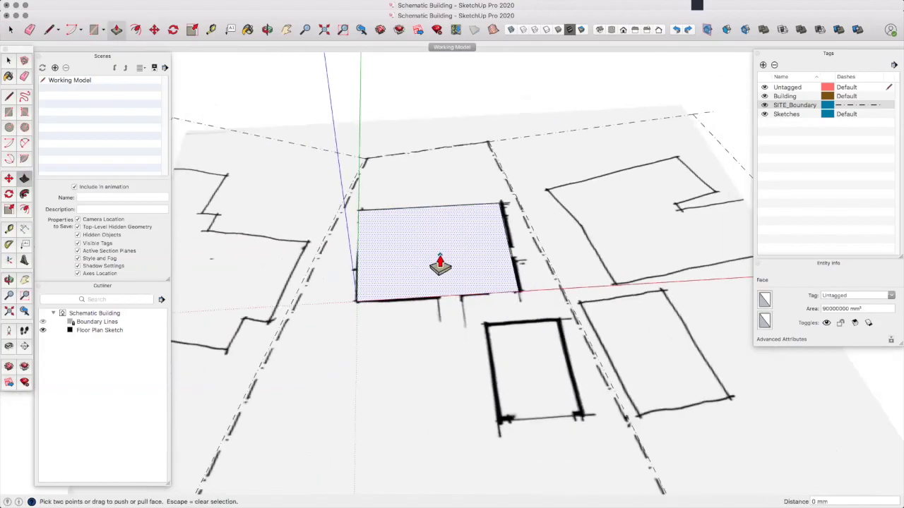
click(440, 262)
key(Return)
key(space)
middle_drag(440, 249, 308, 237)
Step: Move the box's front vertical edge 1500 mm down to slope the top
scroll(308, 237, up, 3)
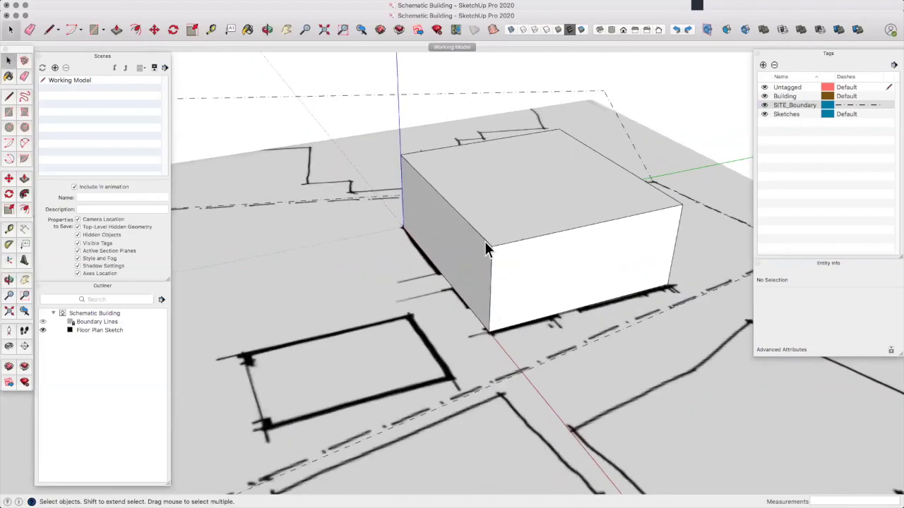
click(485, 242)
key(m)
click(488, 246)
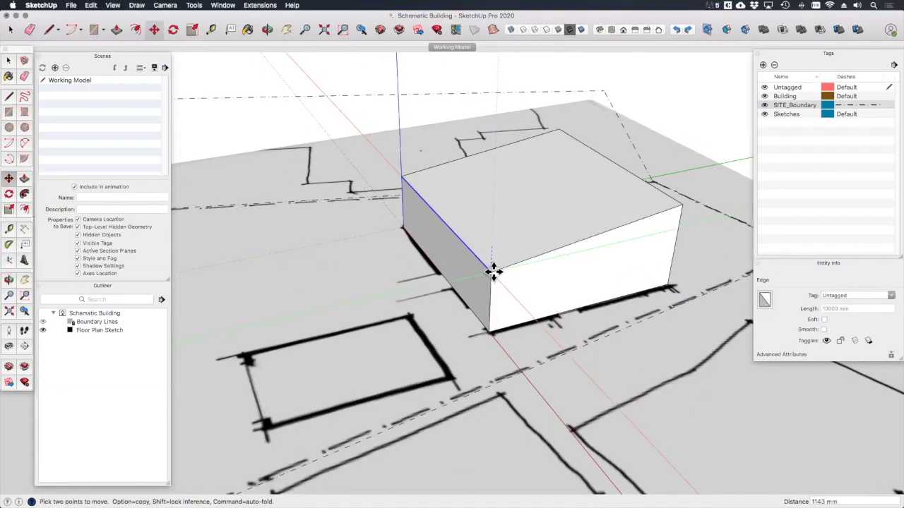
text(1500)
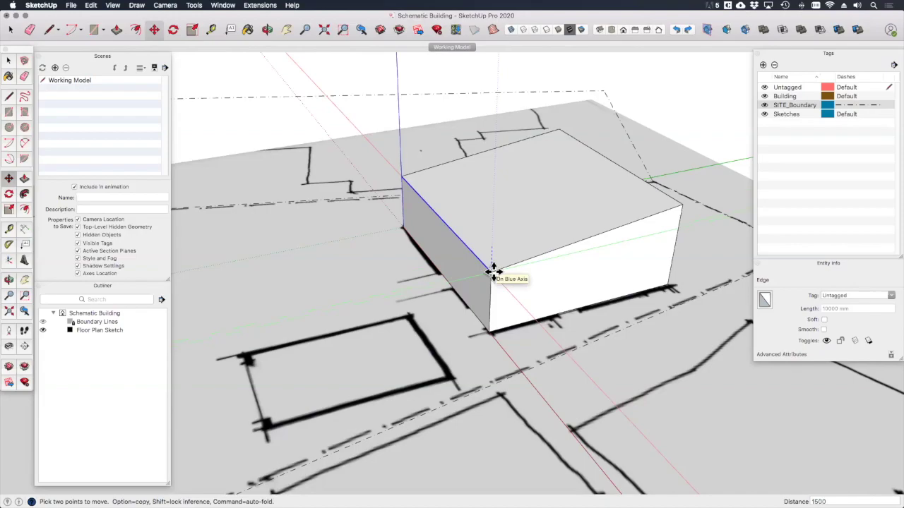
key(Return)
key(space)
Step: Turn on X-ray face style so the floor plan shows through the box
mouse_move(494, 270)
middle_down()
mouse_move(448, 296)
mouse_move(685, 289)
mouse_move(811, 392)
mouse_move(377, 226)
mouse_move(377, 84)
mouse_move(471, 246)
middle_up()
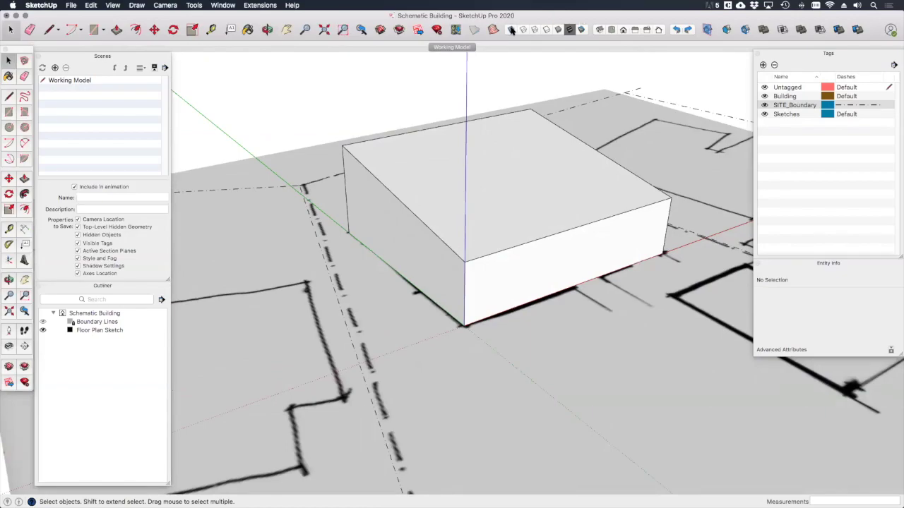
click(511, 31)
middle_drag(548, 206, 511, 325)
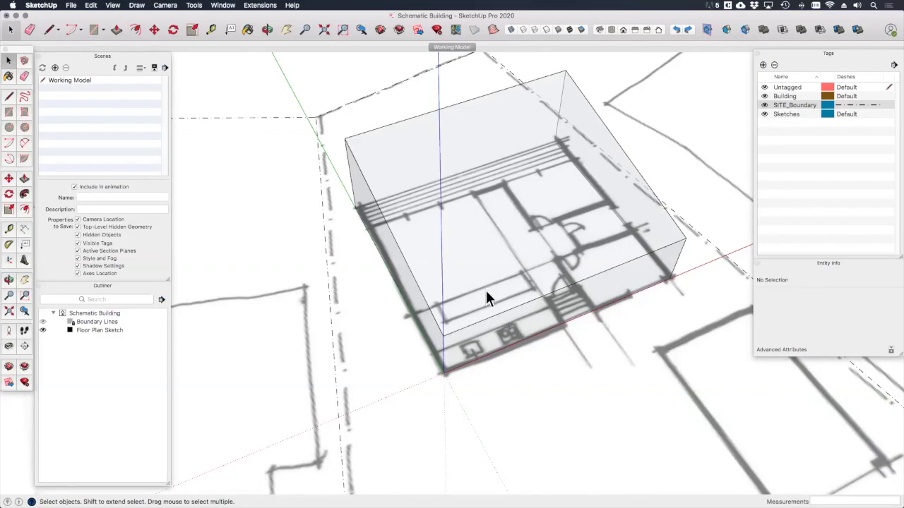
Step: Turn off the Sketches tag's visibility, leaving the sloped box over the boundary lines
middle_drag(486, 295, 596, 173)
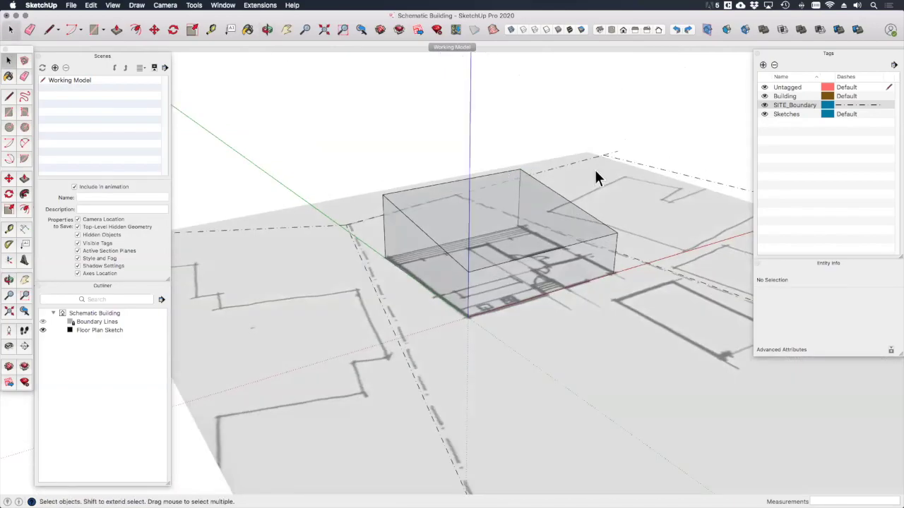
click(763, 116)
mouse_move(666, 195)
middle_down()
mouse_move(521, 130)
mouse_move(480, 282)
mouse_move(495, 242)
middle_up()
Step: Group the bottom face and its edges as 'Floor' on the Building tag
click(492, 233)
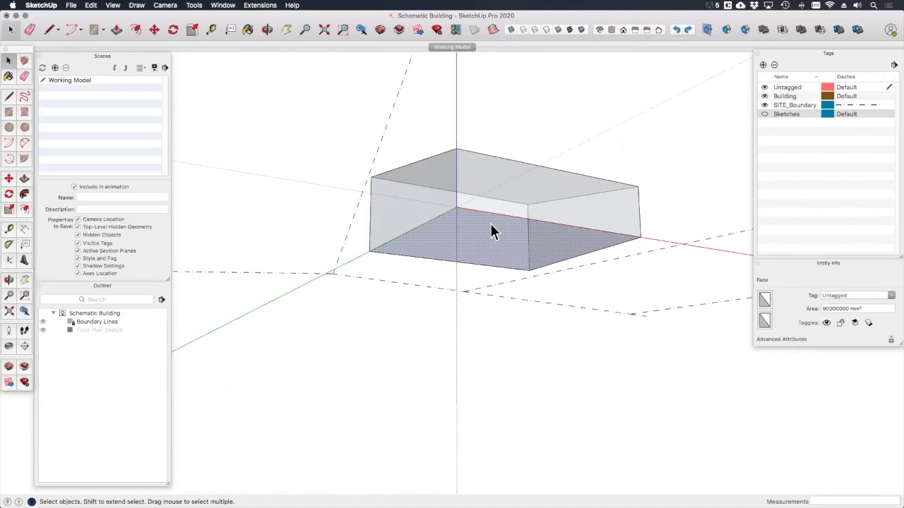
double_click(480, 234)
right_click(480, 234)
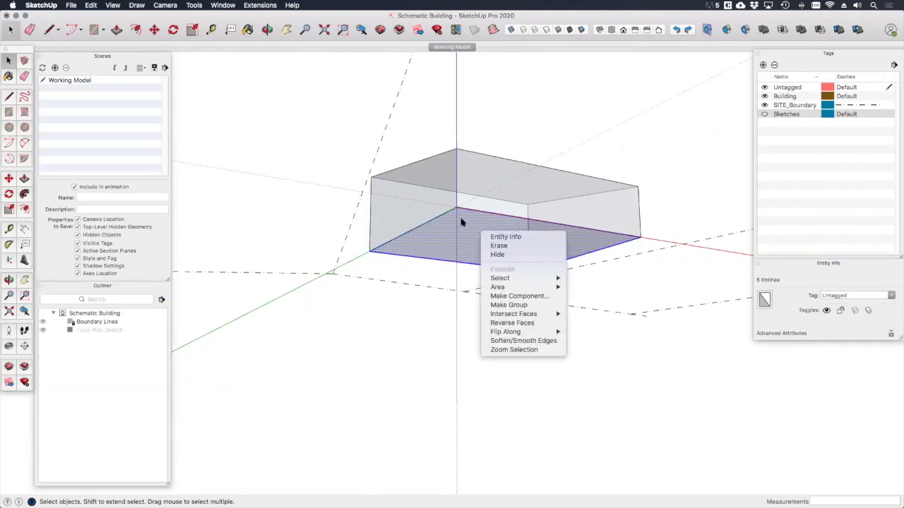
click(466, 224)
right_click(467, 224)
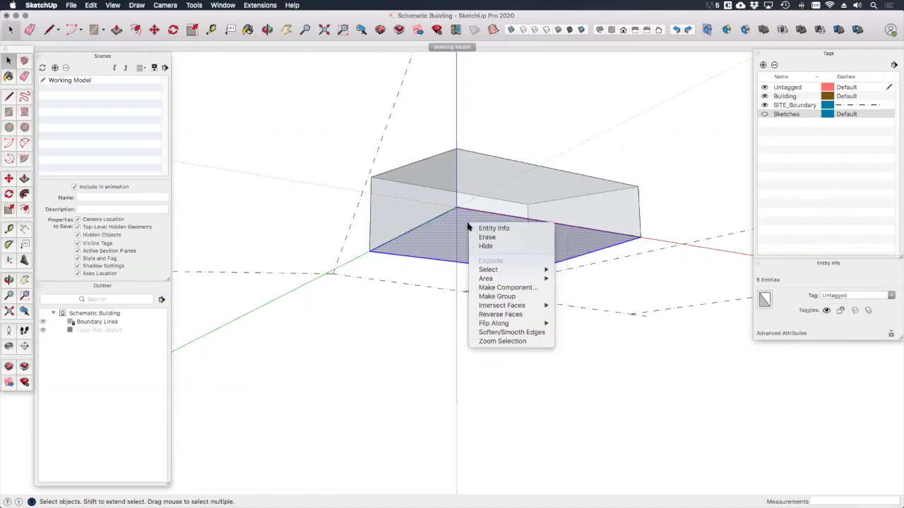
click(504, 297)
click(846, 308)
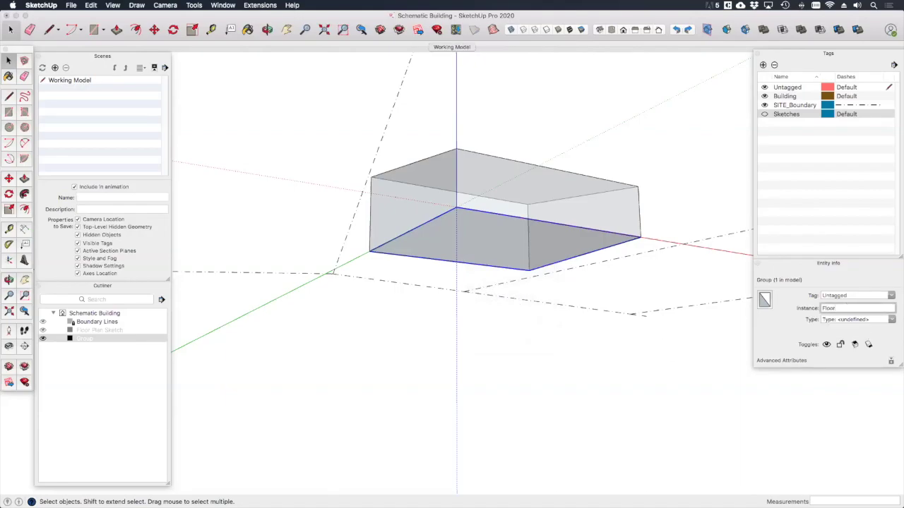
key(Return)
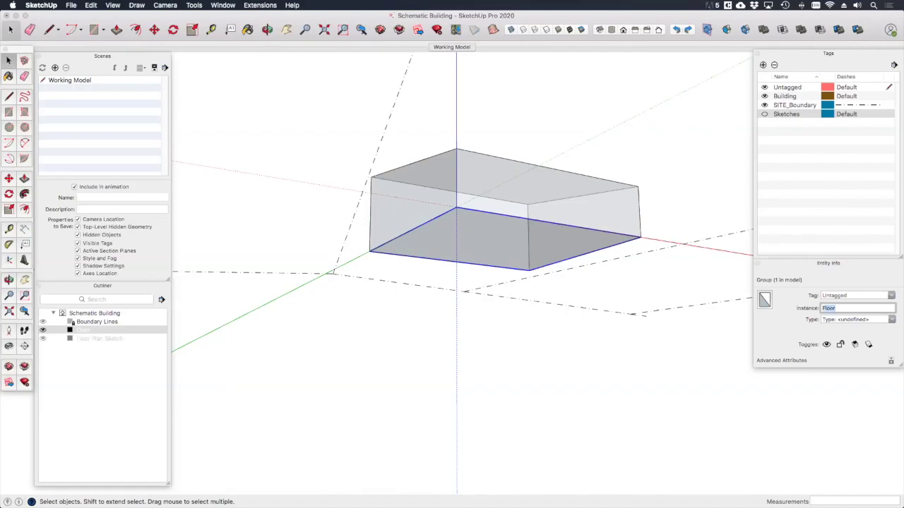
click(888, 296)
click(869, 312)
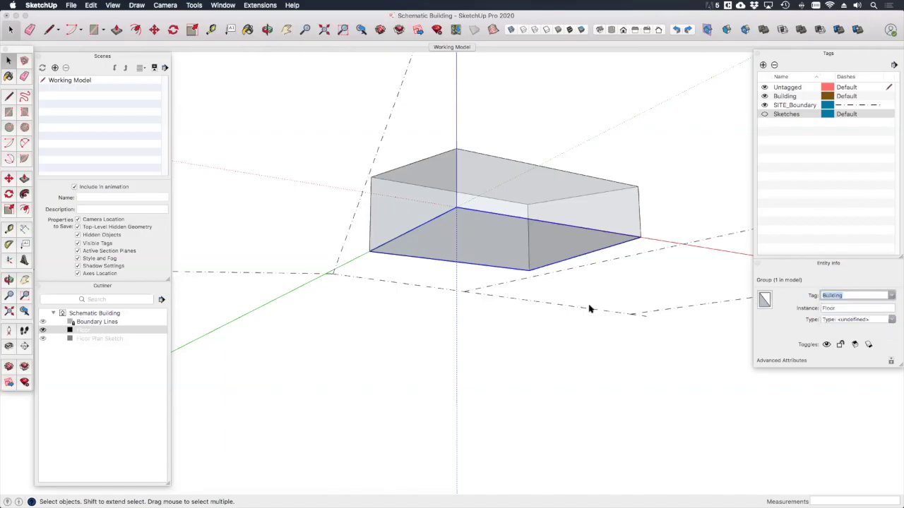
Step: Group the sloped top face and its edges as 'Roof' on the Building tag
middle_drag(598, 236, 565, 364)
double_click(552, 180)
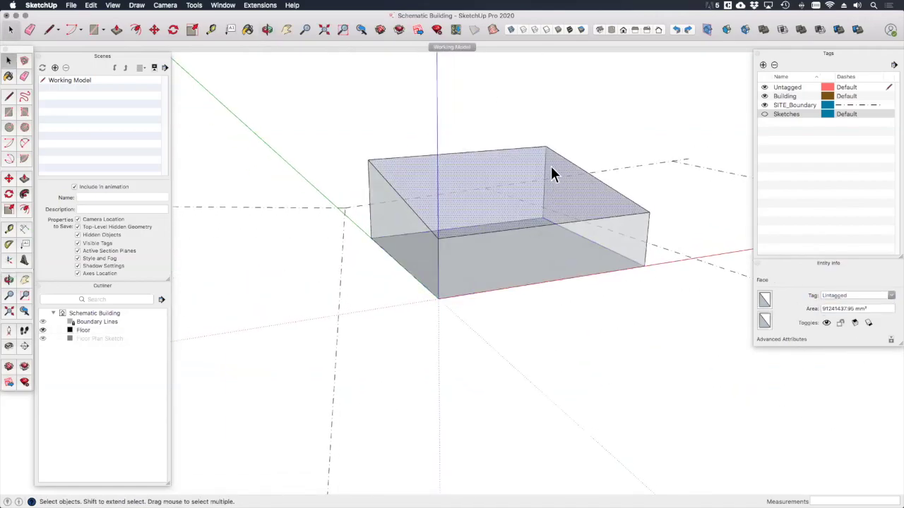
double_click(551, 168)
right_click(552, 168)
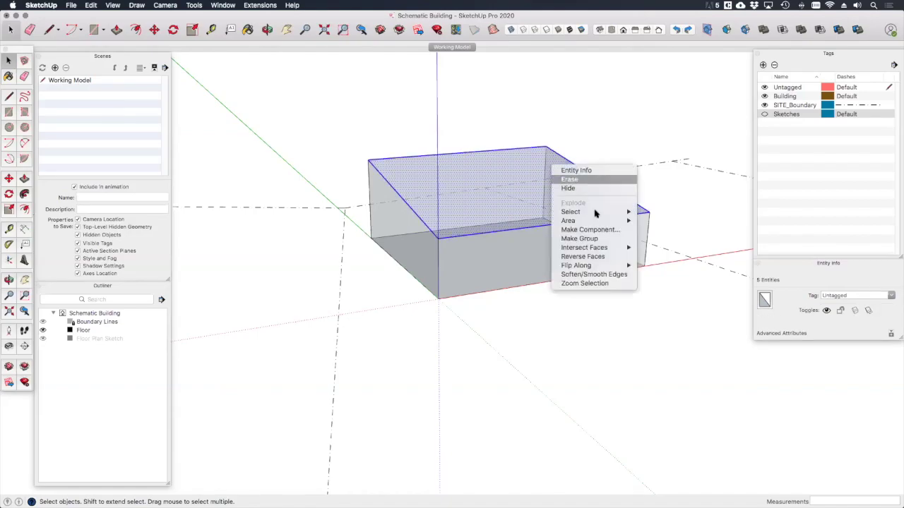
click(604, 240)
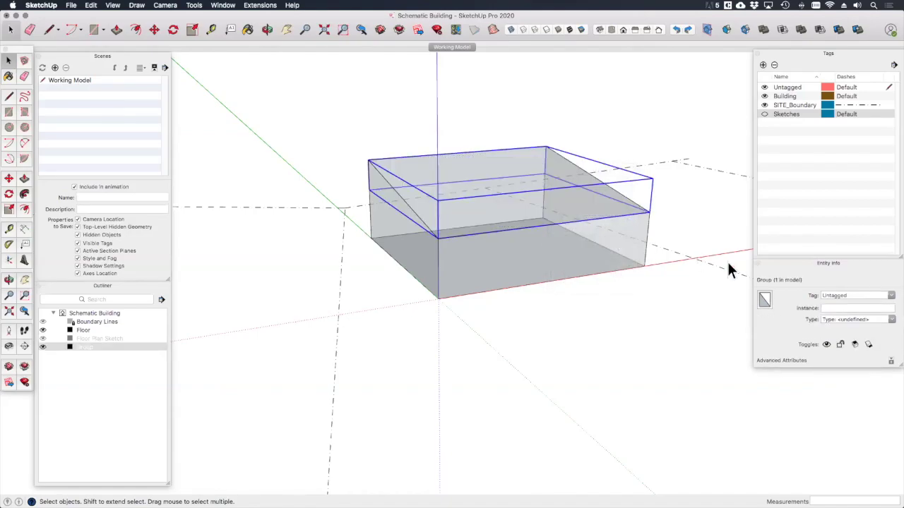
click(891, 297)
click(872, 315)
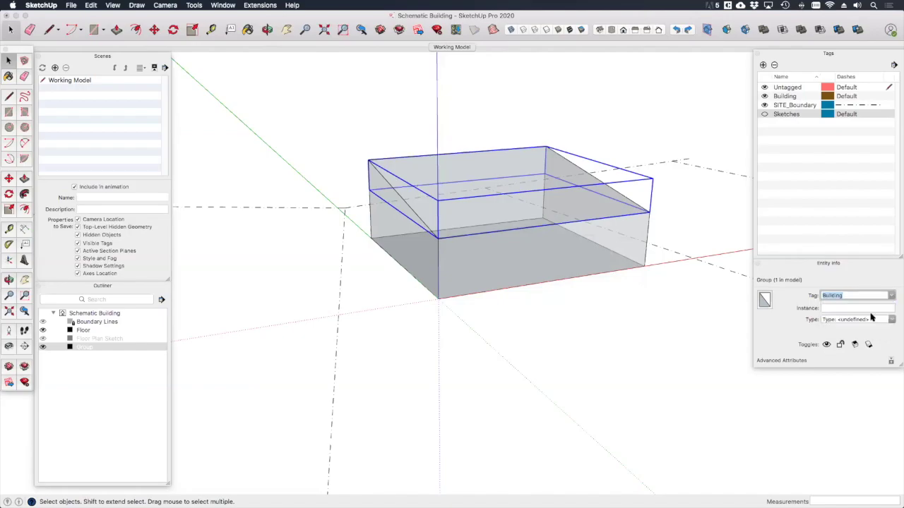
click(844, 308)
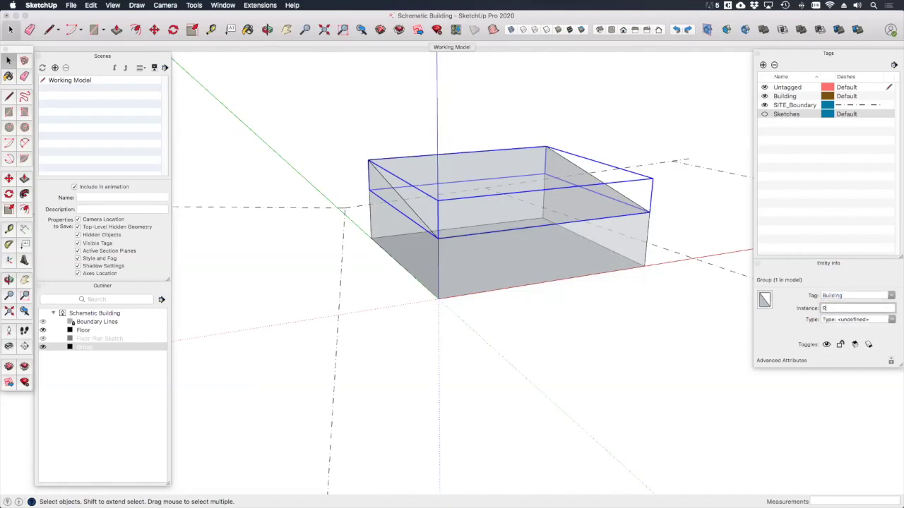
key(super+a)
Step: Group the four wall faces as 'Walls' on the Building tag
click(574, 254)
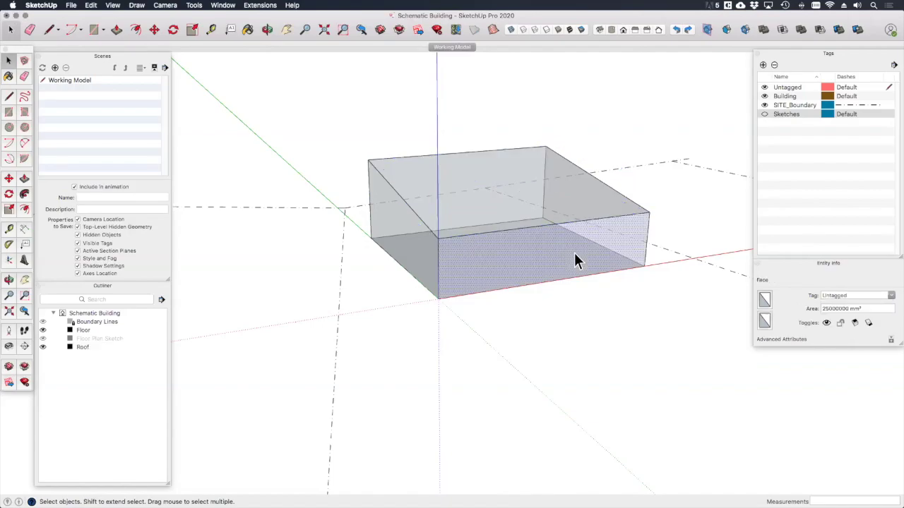
shift+click(422, 247)
middle_drag(403, 252, 376, 301)
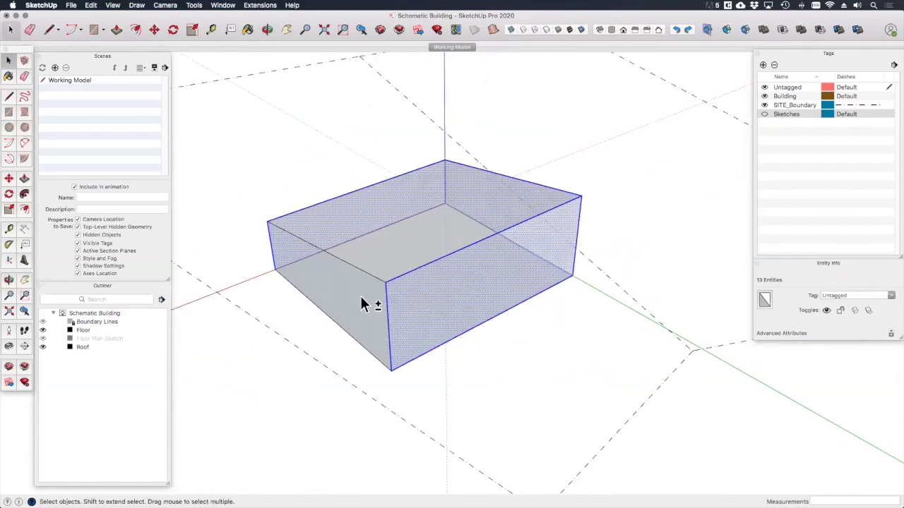
shift+click(367, 300)
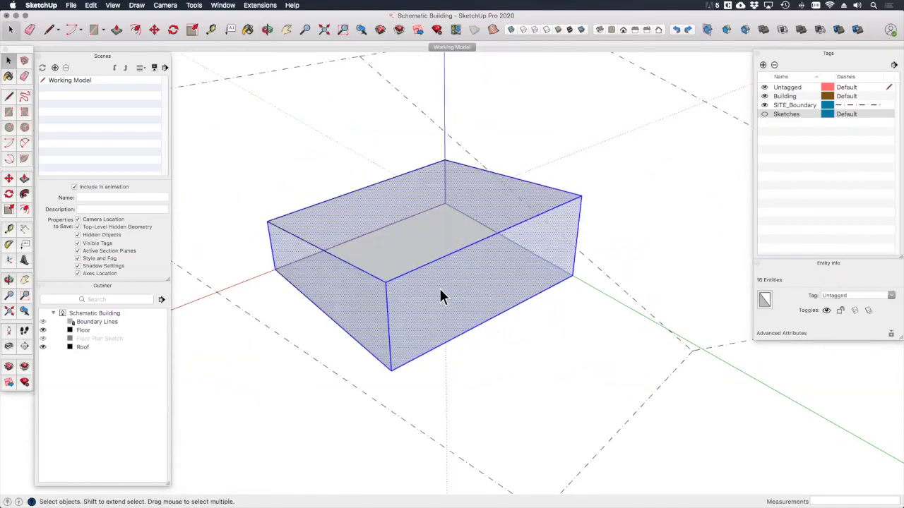
right_click(439, 291)
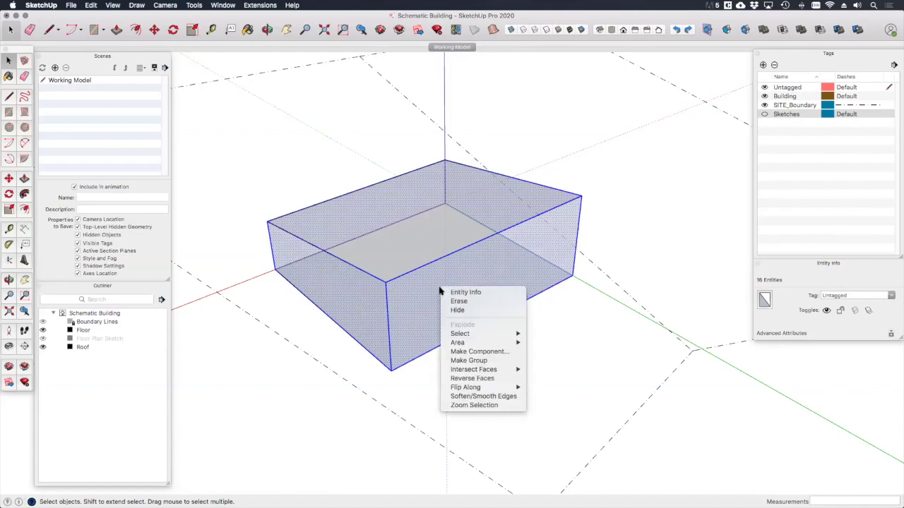
click(477, 361)
click(891, 297)
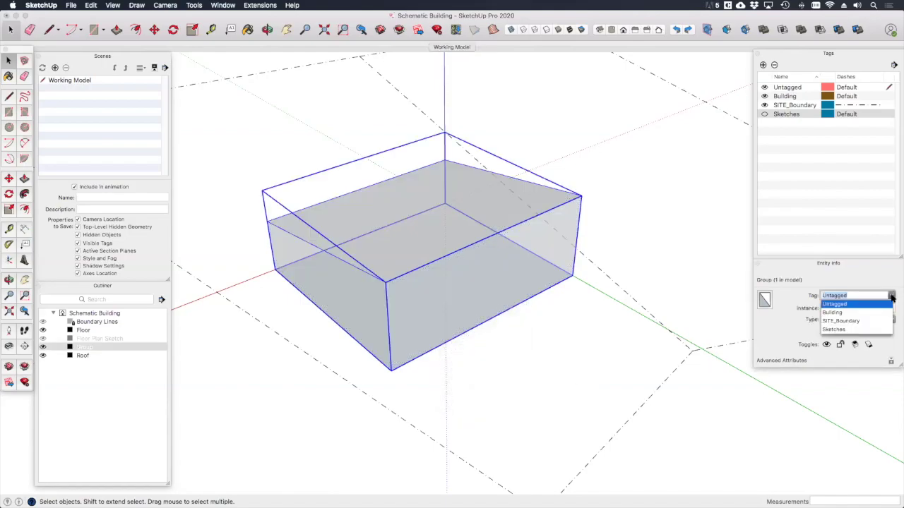
click(856, 313)
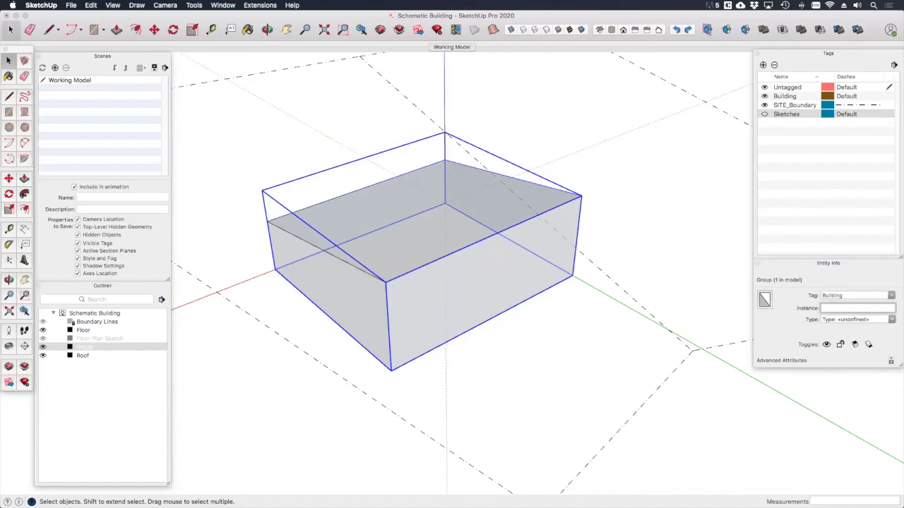
text(Walls)
key(Return)
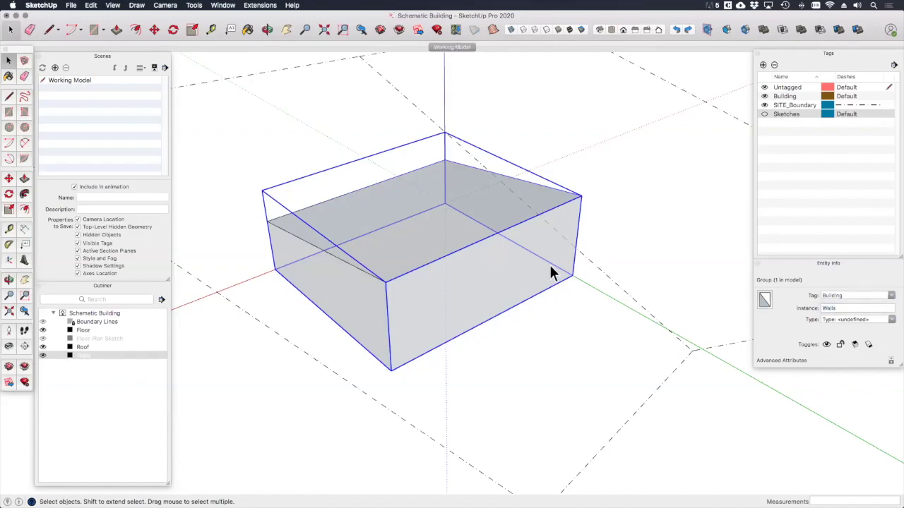
Step: Select the Floor group from a low viewpoint beneath the box
click(628, 176)
middle_drag(628, 169, 598, 180)
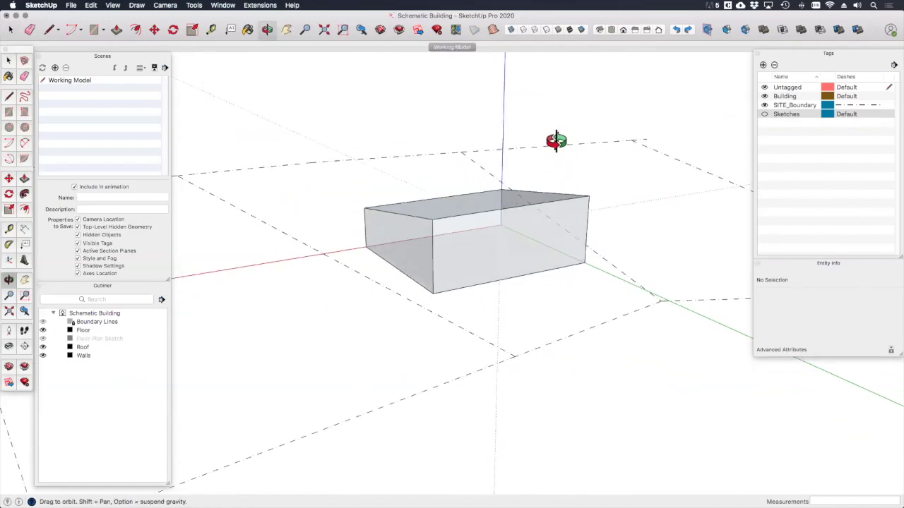
middle_drag(556, 140, 625, 202)
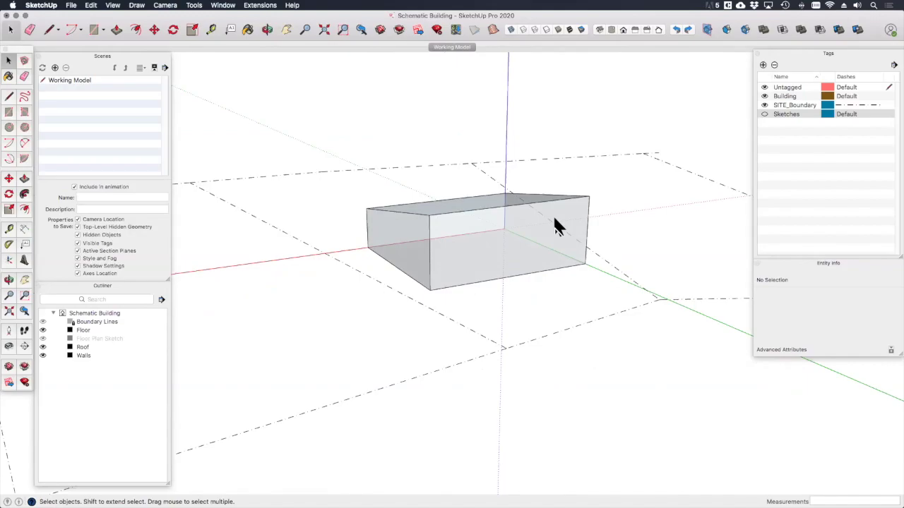
middle_drag(499, 256, 534, 185)
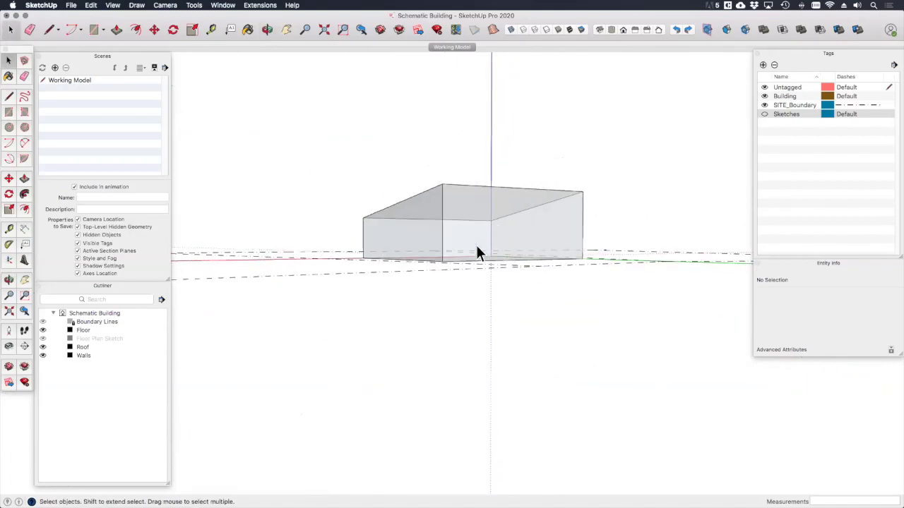
middle_drag(478, 250, 452, 262)
click(449, 267)
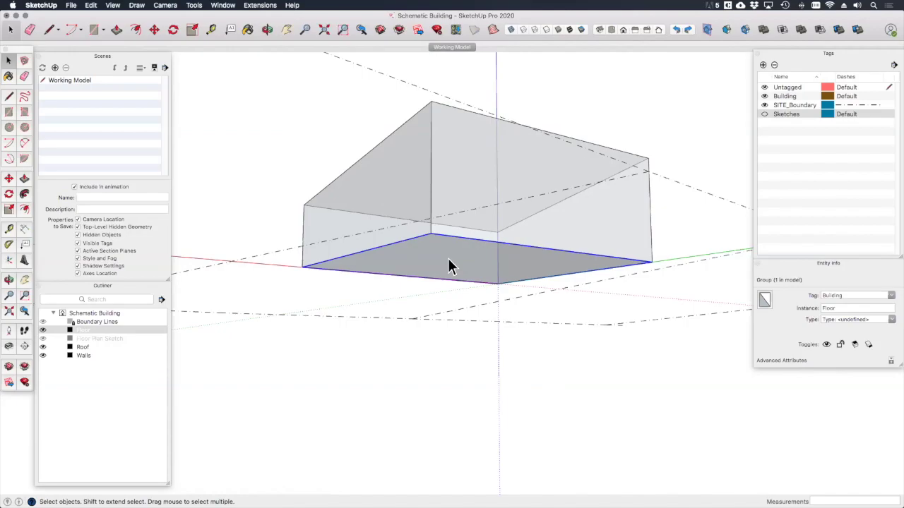
middle_drag(449, 259, 611, 339)
middle_drag(264, 222, 510, 258)
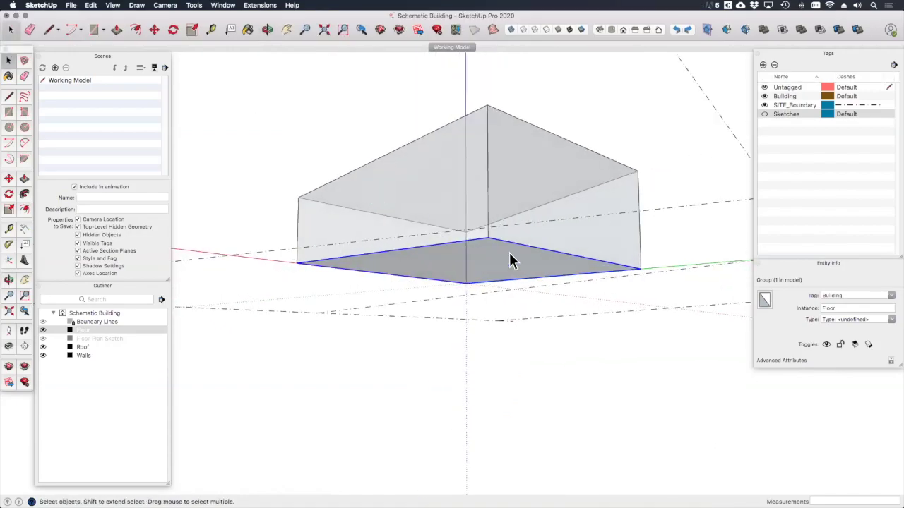
scroll(504, 256, up, 3)
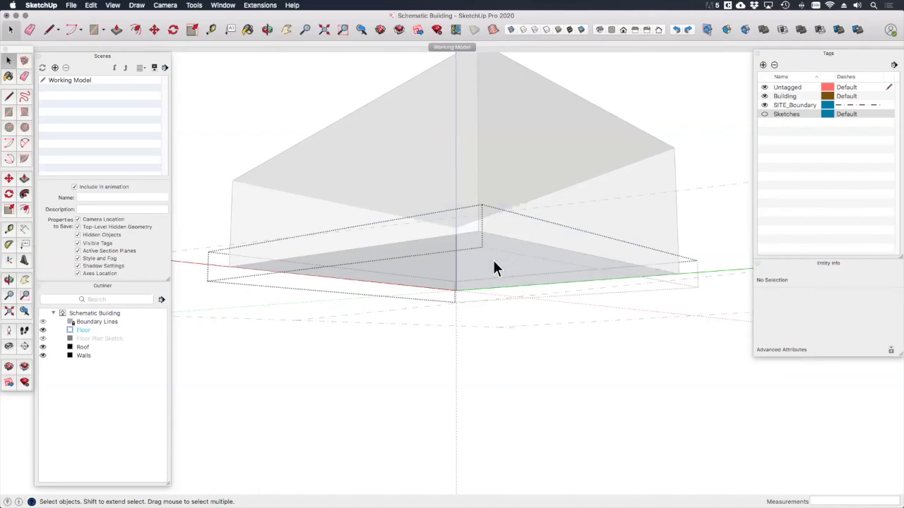
Step: Push/pull the floor face 300 mm into a solid slab, then exit the group
key(p)
click(493, 267)
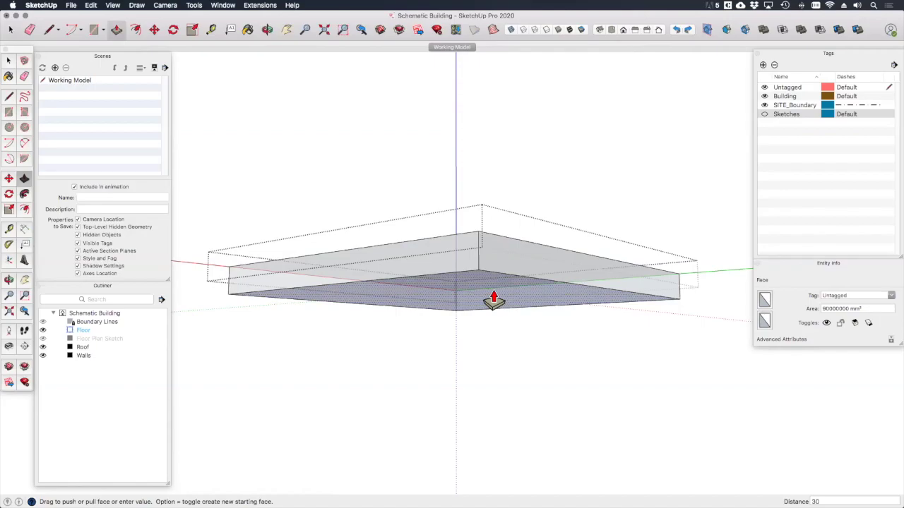
text(300)
key(Return)
key(space)
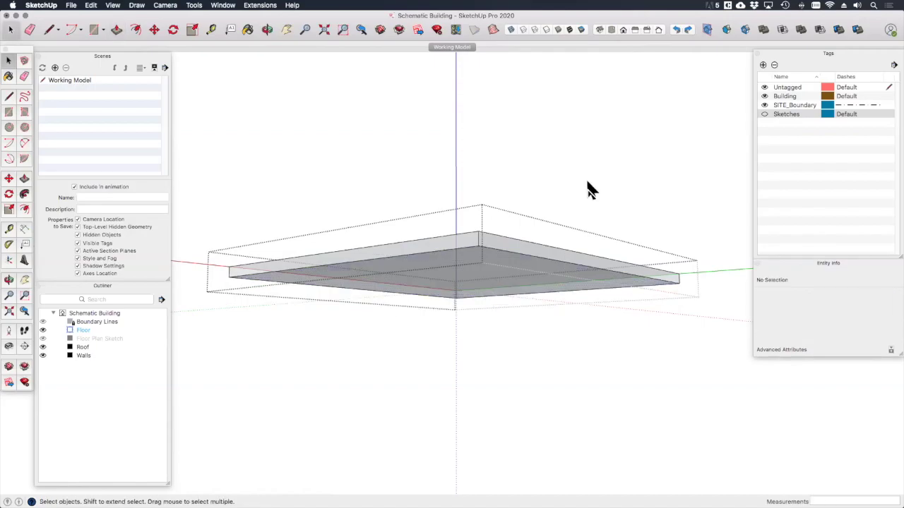
click(587, 188)
middle_drag(587, 188, 393, 158)
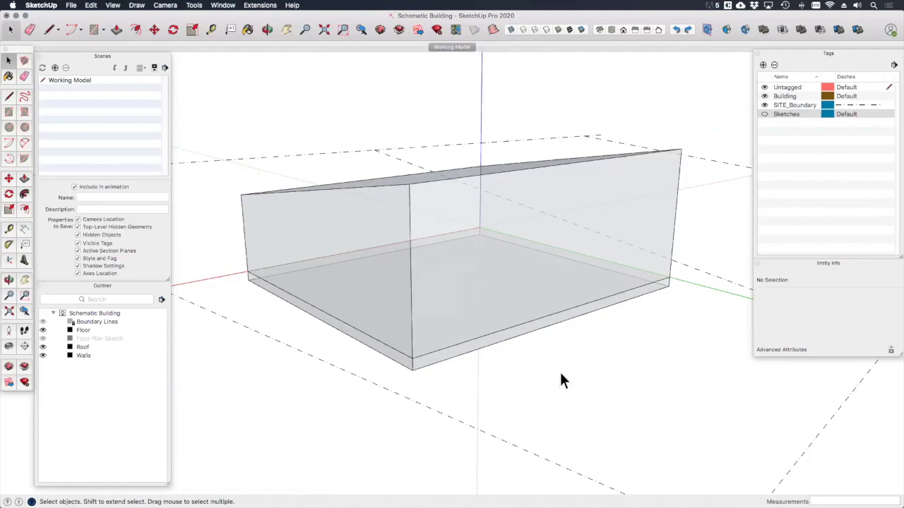
Step: Orbit around the building to review the timber louvres, glazing and dark roof
middle_drag(560, 375, 335, 333)
mouse_move(327, 278)
middle_down()
mouse_move(323, 299)
mouse_move(541, 367)
mouse_move(472, 315)
middle_up()
mouse_move(540, 315)
middle_down()
mouse_move(504, 259)
mouse_move(628, 247)
middle_up()
mouse_move(345, 276)
middle_down()
mouse_move(507, 269)
mouse_move(414, 292)
mouse_move(529, 297)
middle_up()
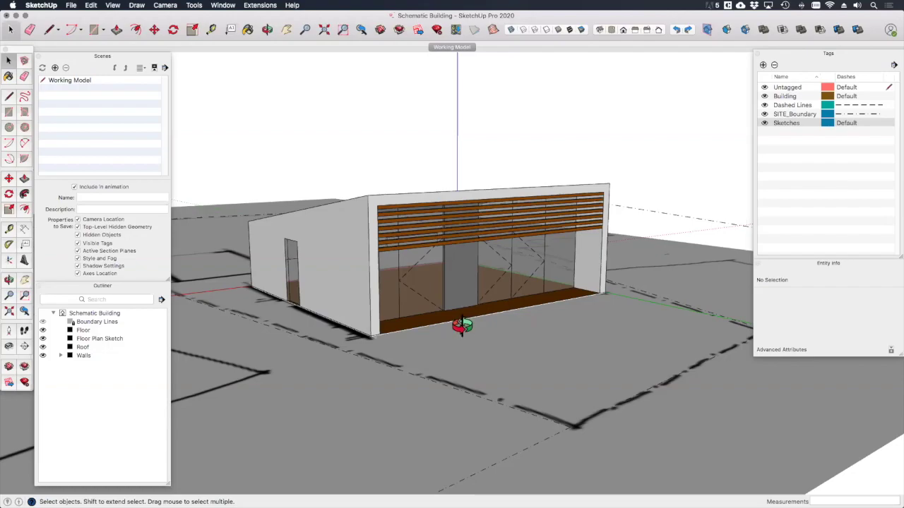
middle_drag(462, 327, 535, 357)
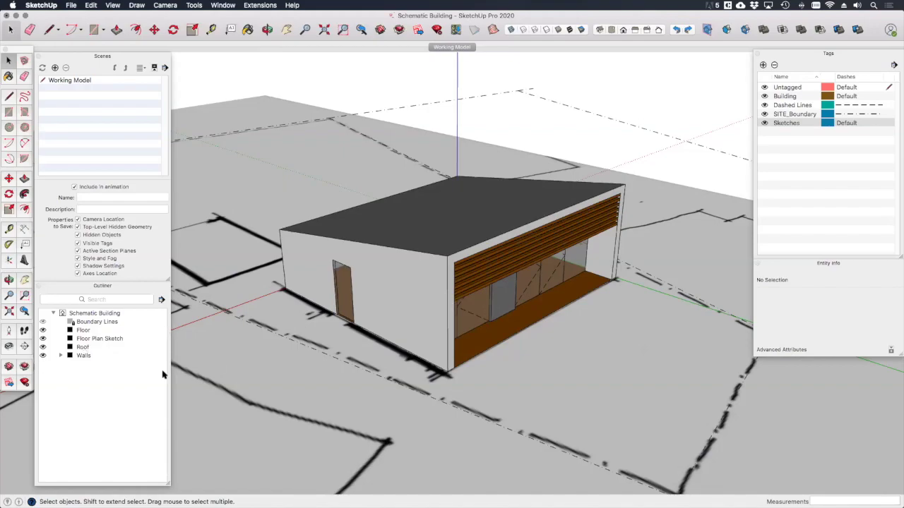
Step: Expand Walls in the Outliner, enter it, and inspect the Louvres group and dashed edges
click(60, 356)
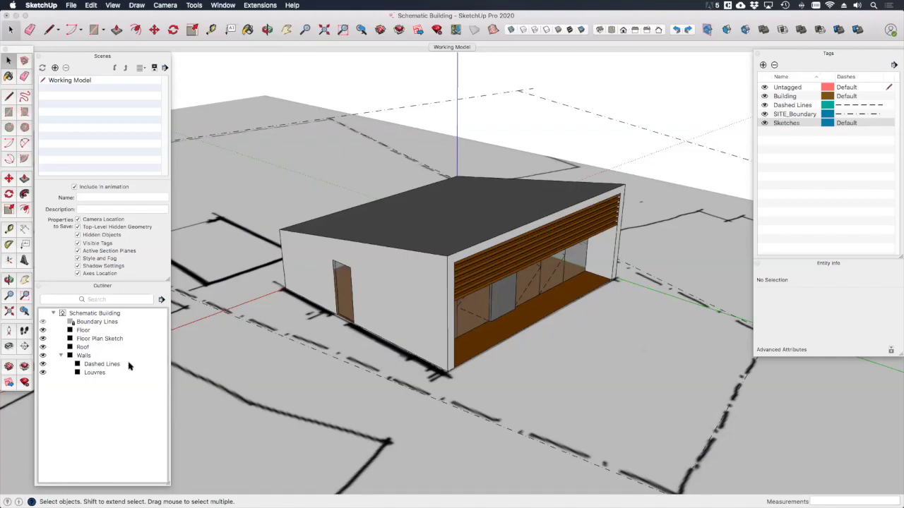
double_click(394, 317)
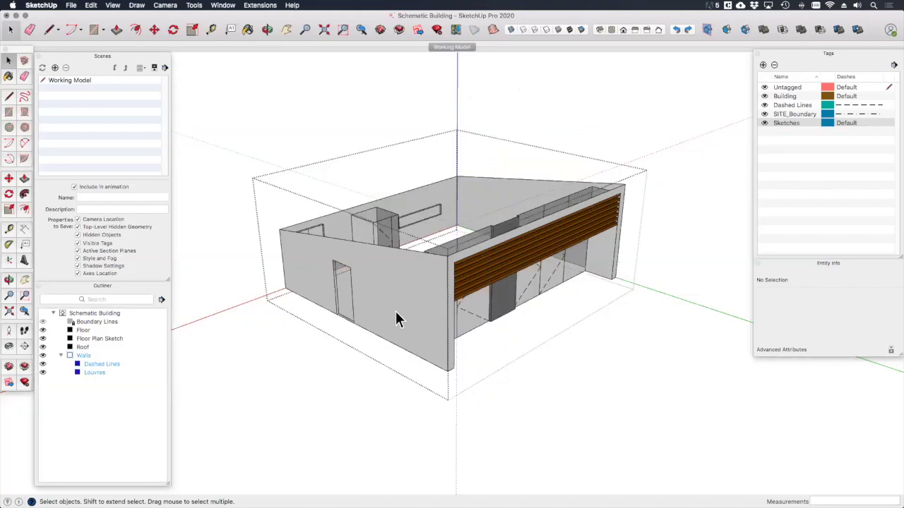
click(494, 275)
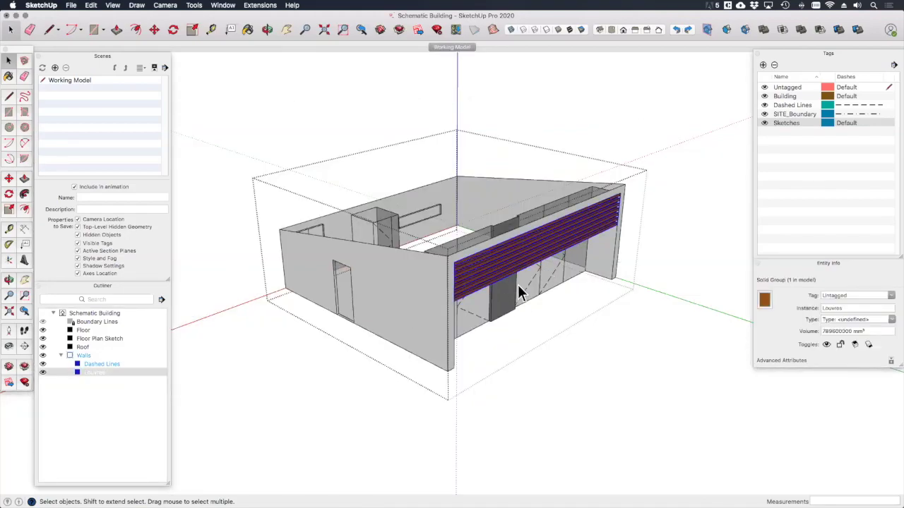
scroll(516, 307, up, 3)
middle_drag(515, 307, 464, 303)
click(428, 304)
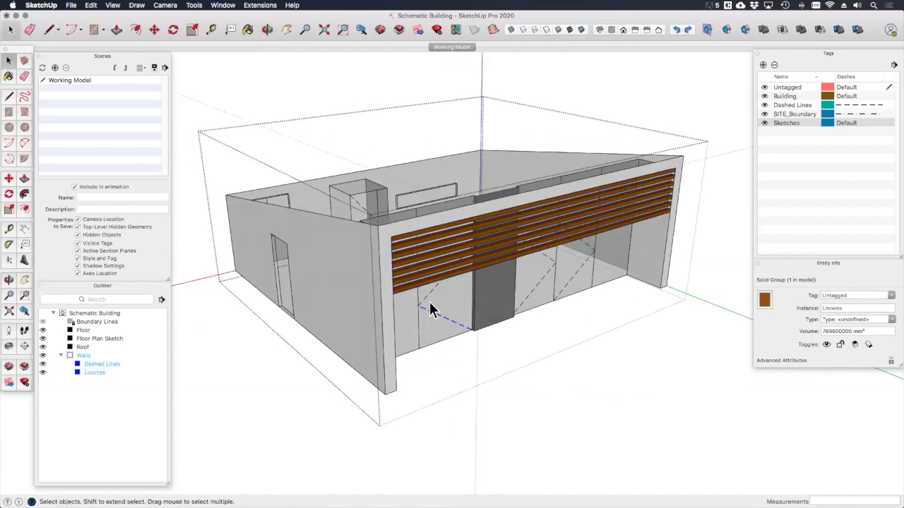
middle_drag(469, 325, 574, 313)
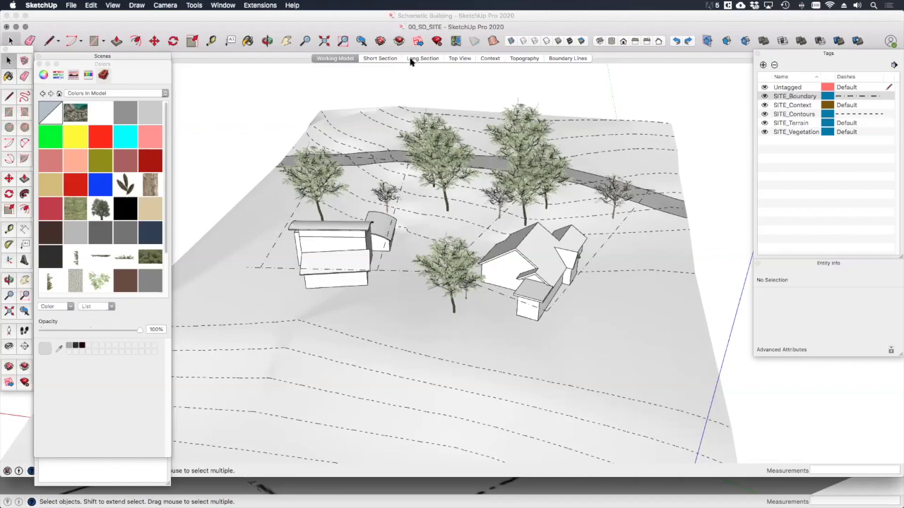
Step: Import the Schematic Building file as SketchUp Files (*.skp) into 00_SD_SITE
click(71, 5)
click(110, 165)
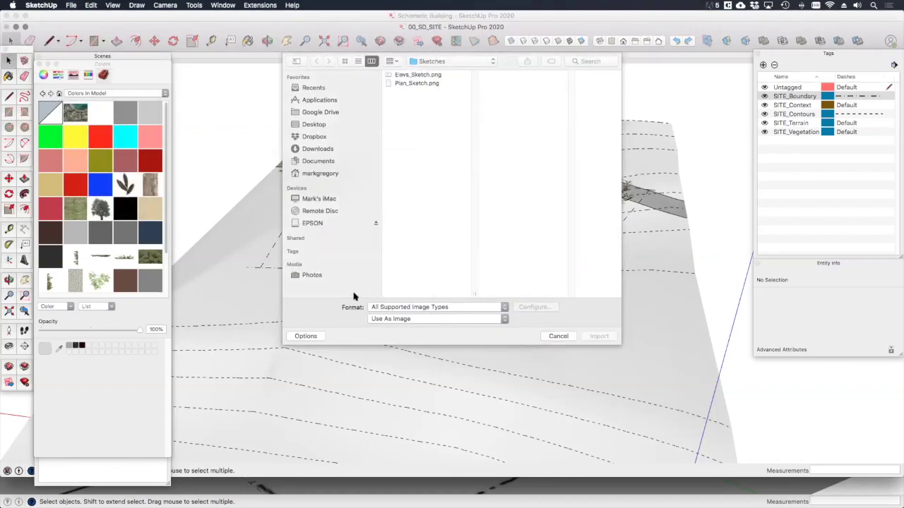
click(398, 309)
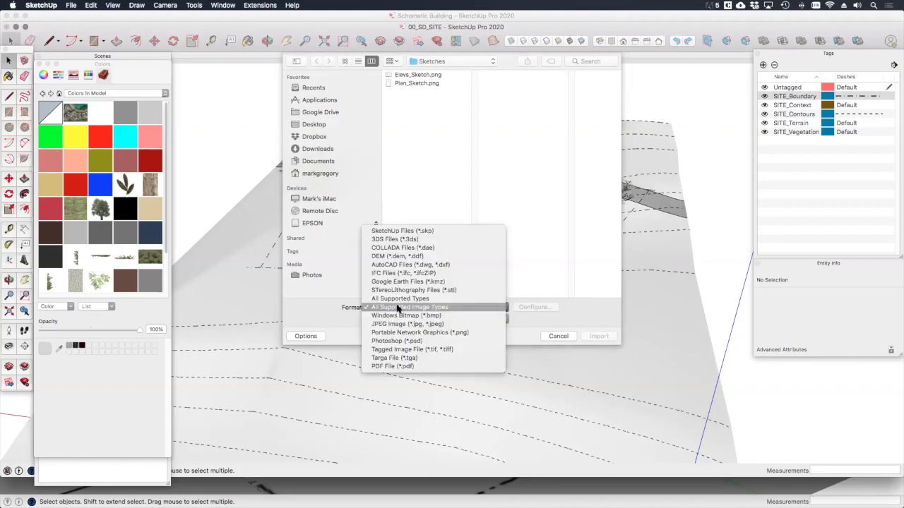
click(423, 228)
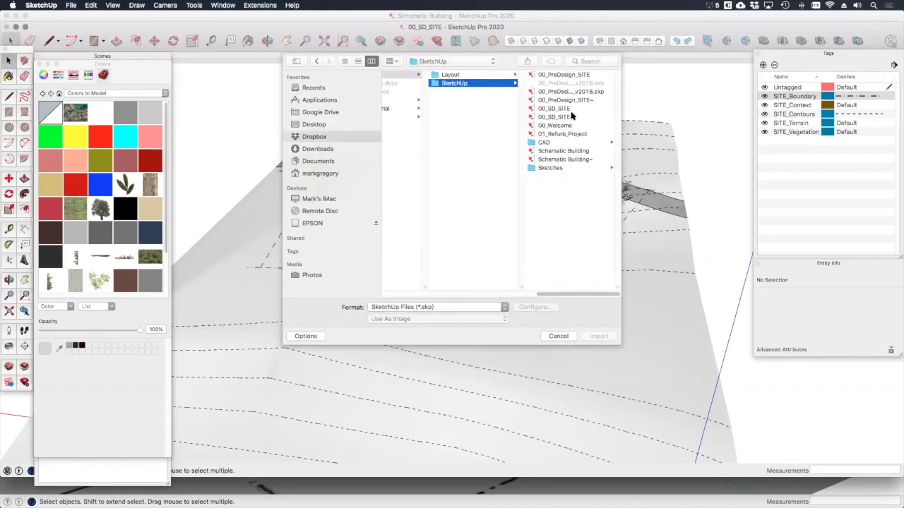
click(558, 150)
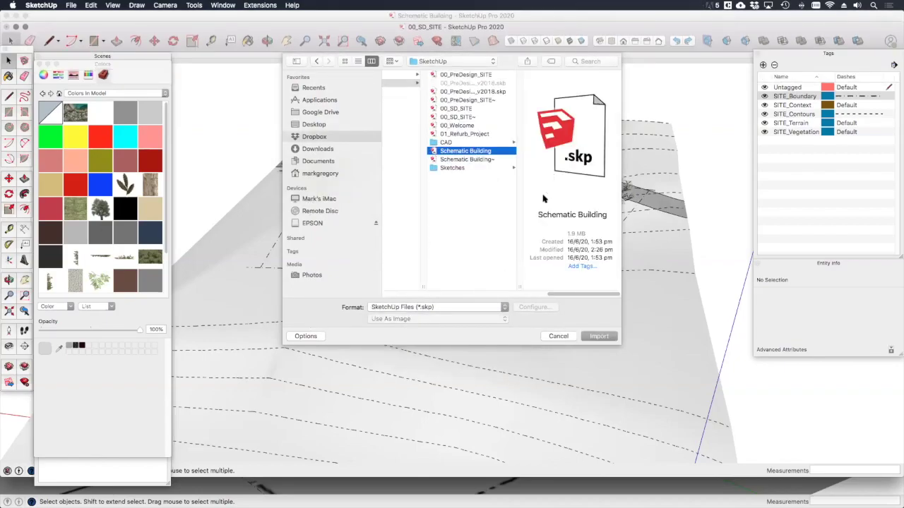
click(598, 336)
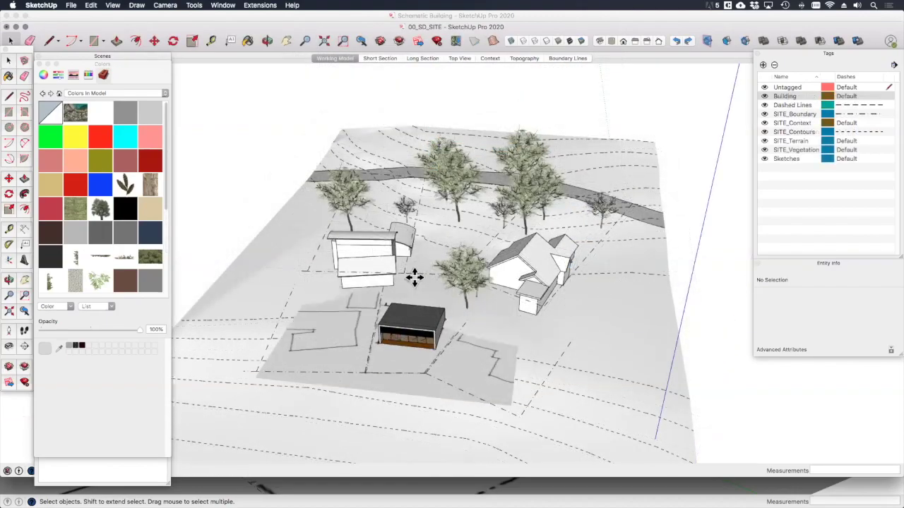
Step: Place the imported building on the site and hide the Sketches outlines
click(479, 316)
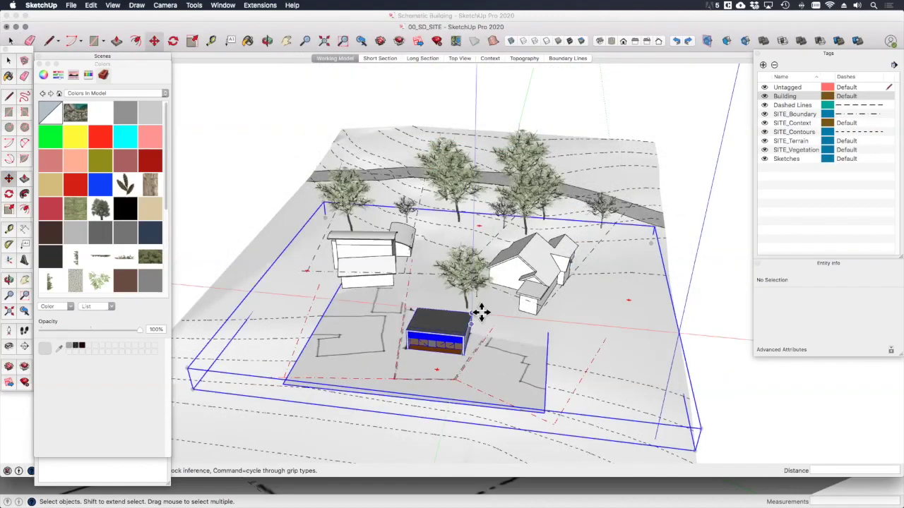
click(764, 160)
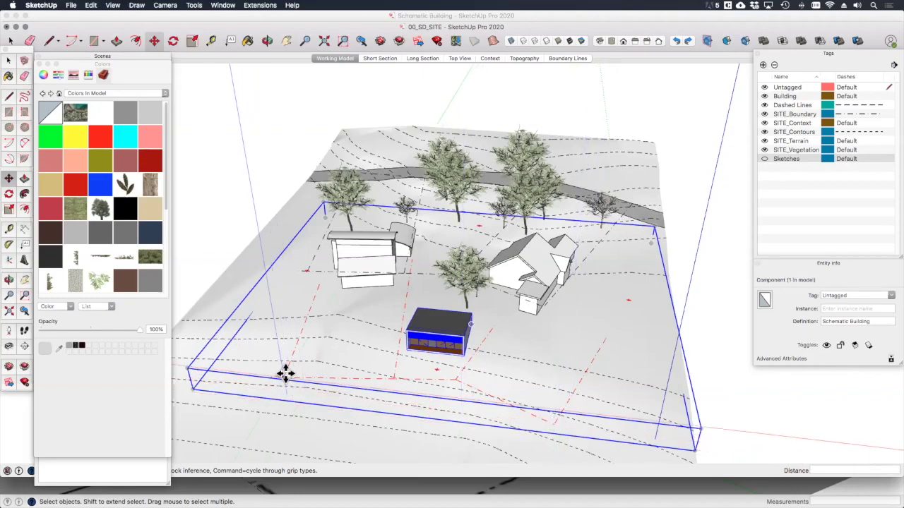
click(299, 298)
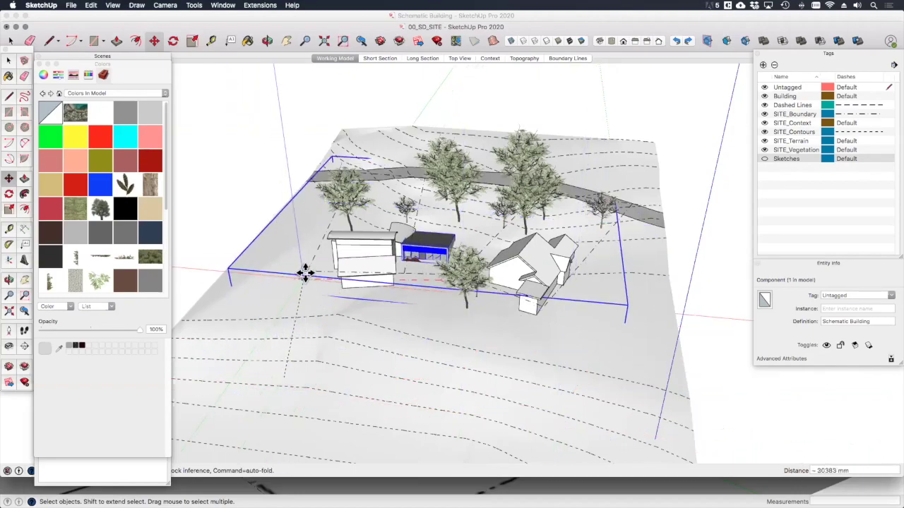
scroll(307, 269, up, 6)
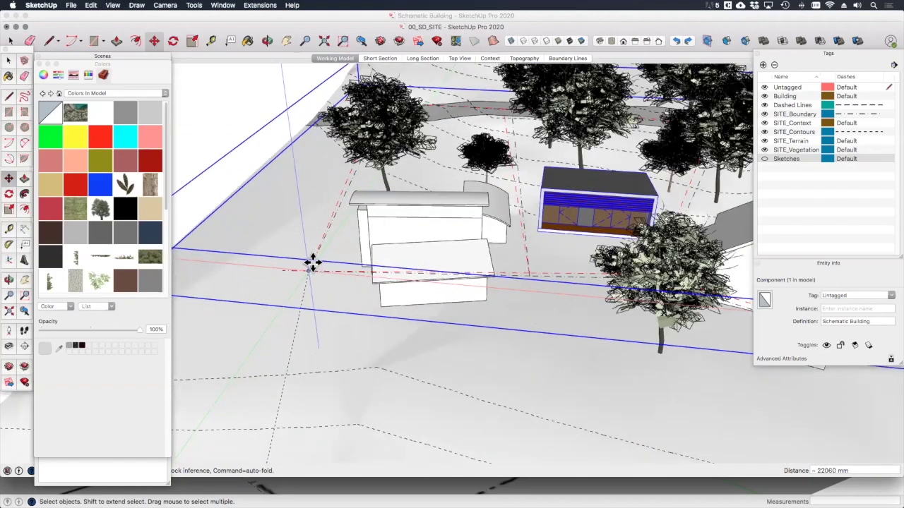
scroll(310, 267, down, 3)
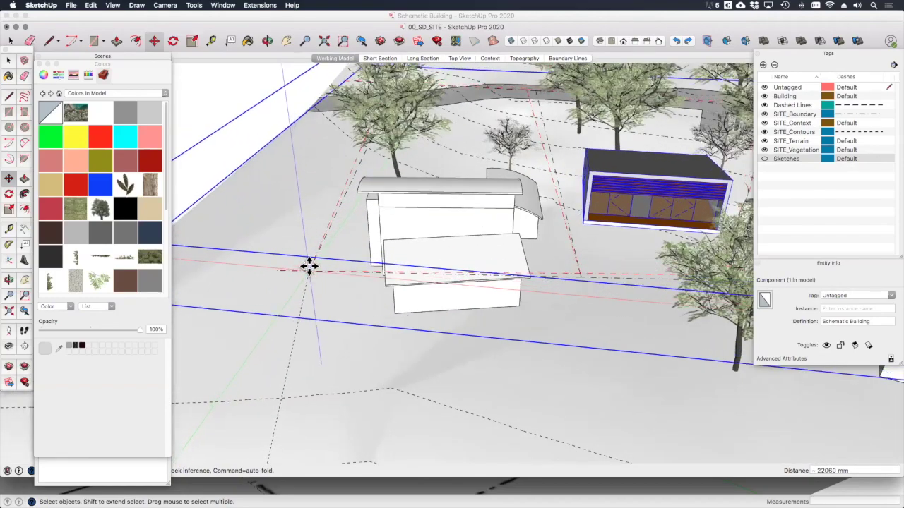
scroll(399, 369, down, 3)
scroll(399, 369, down, 5)
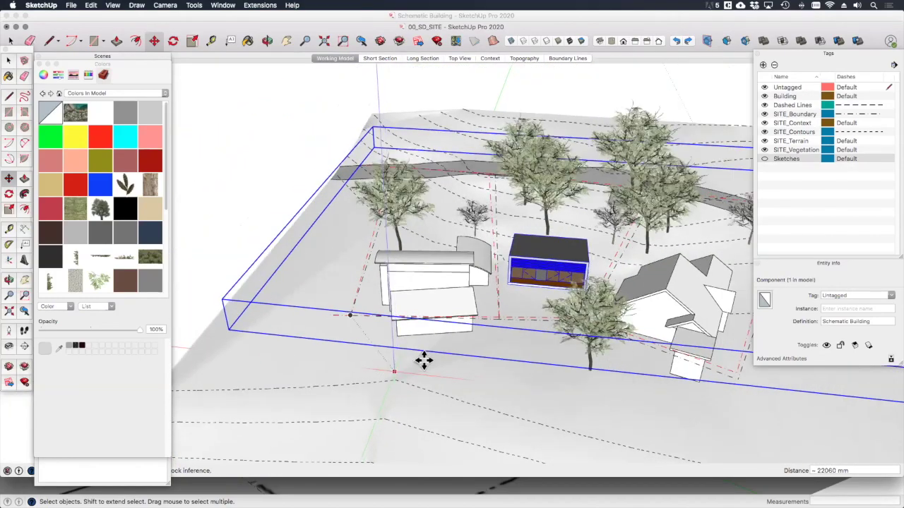
middle_drag(488, 375, 499, 374)
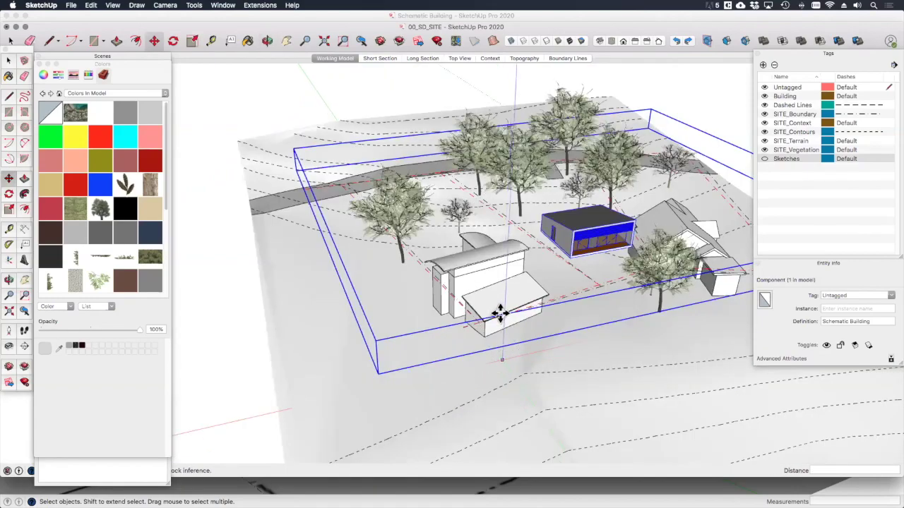
scroll(483, 318, up, 6)
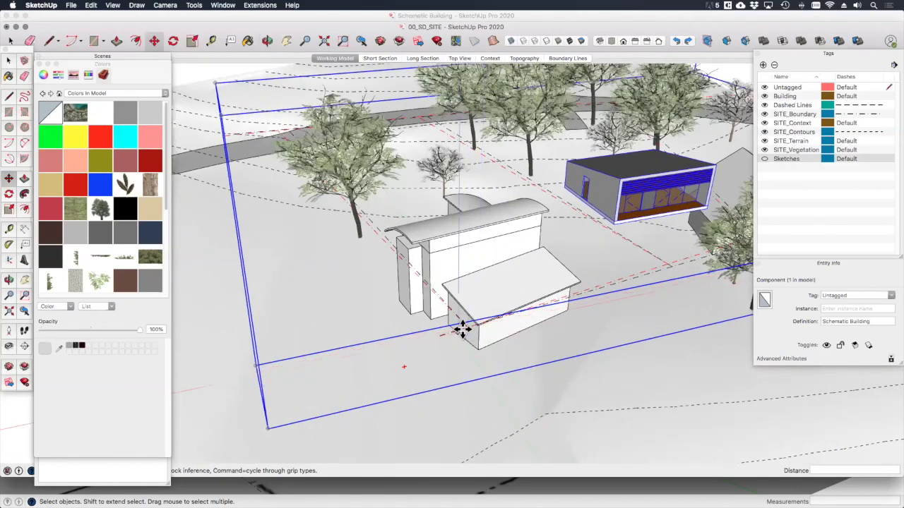
Step: Rotate the building about 1.5° around its corner to align with the boundary line
key(q)
click(467, 327)
scroll(663, 262, up, 2)
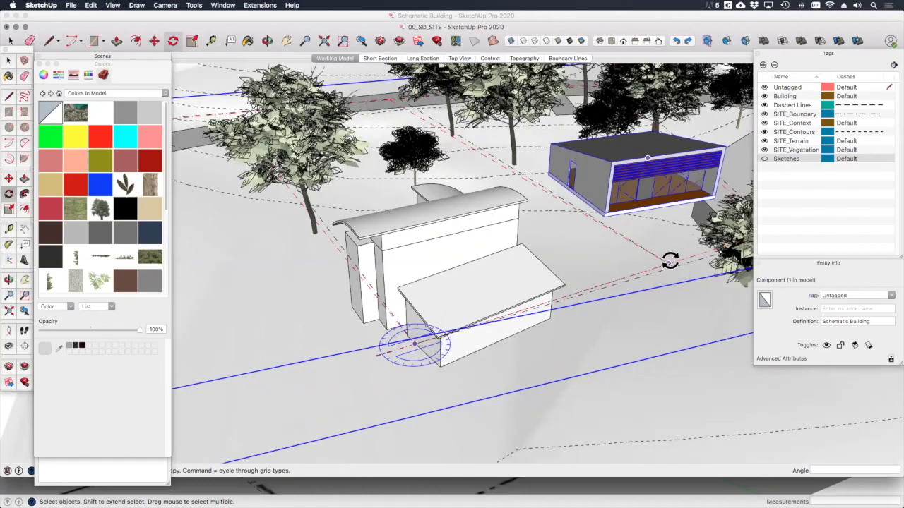
click(674, 262)
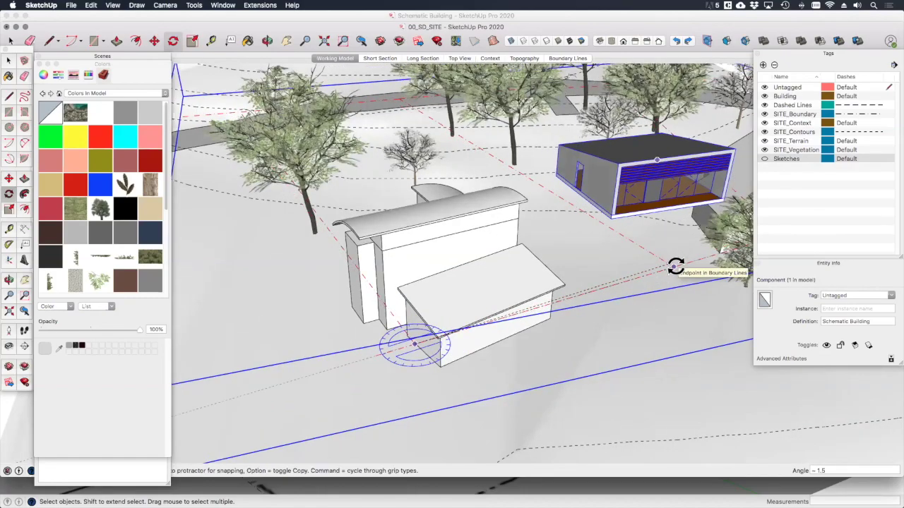
scroll(347, 347, down, 5)
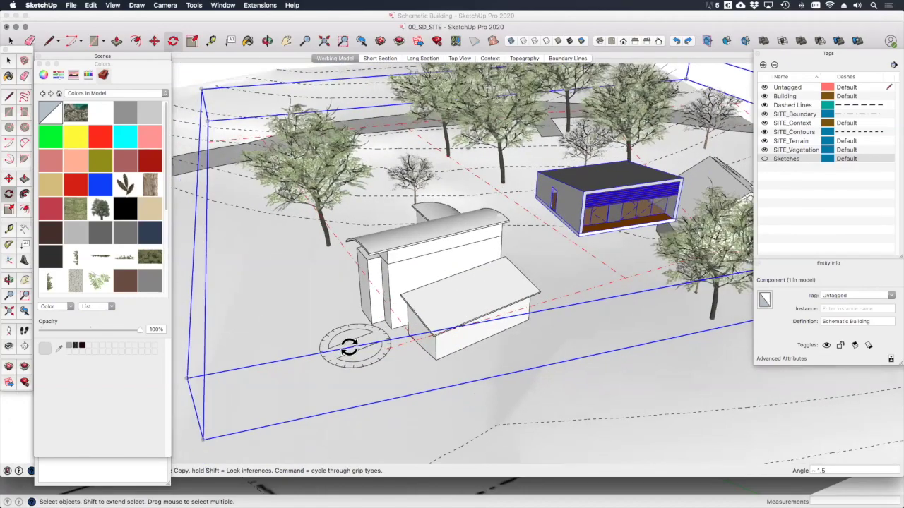
scroll(495, 334, down, 4)
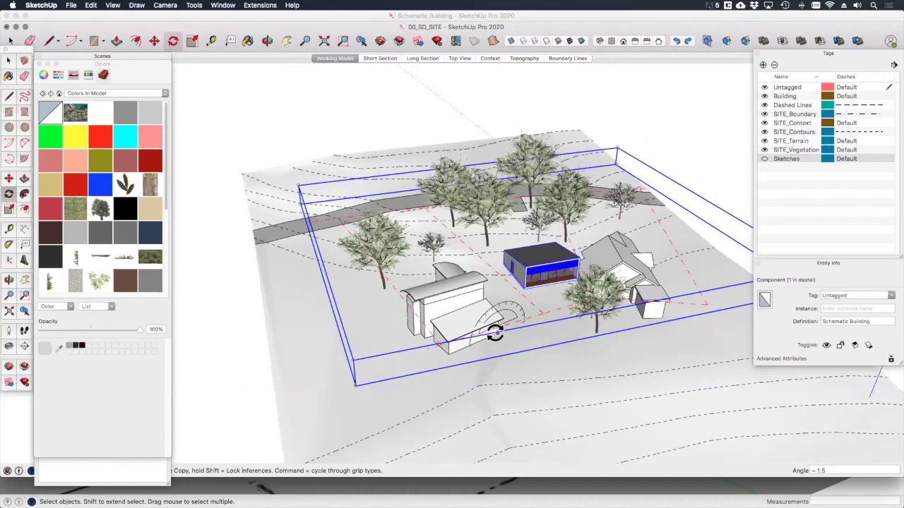
key(space)
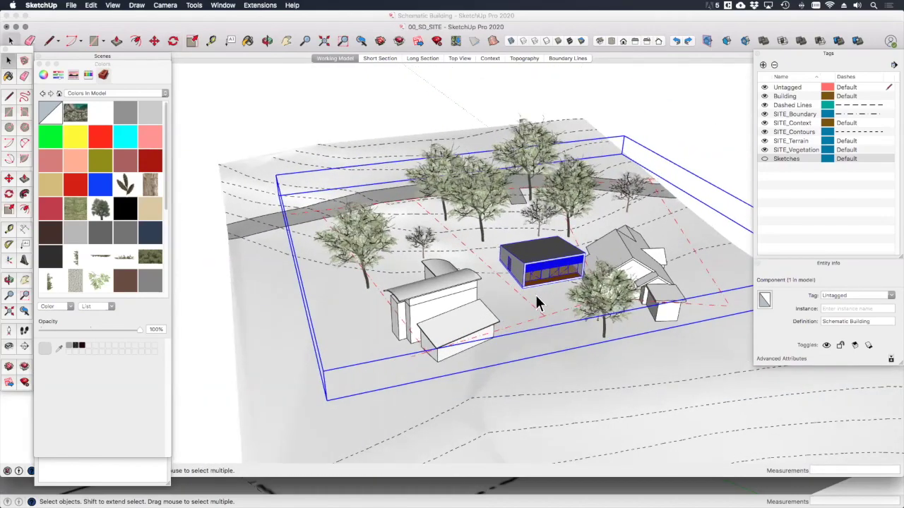
middle_drag(535, 293, 697, 363)
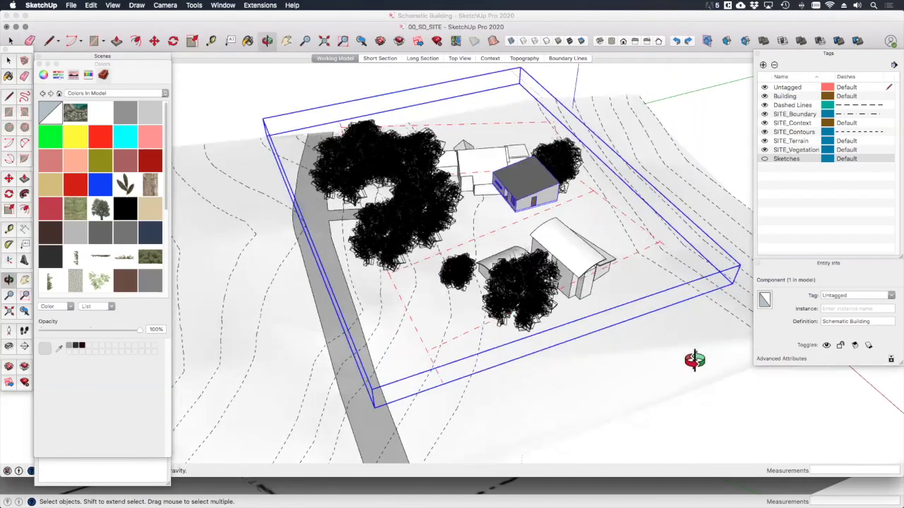
Step: Lower the building about 7385 mm onto the terrain, then switch to the Long Section scene
scroll(480, 219, up, 5)
scroll(480, 211, up, 8)
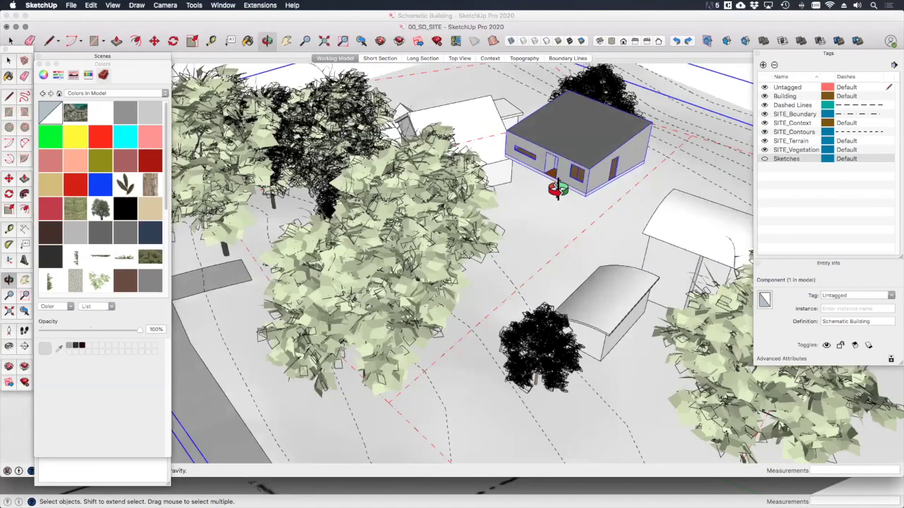
key(m)
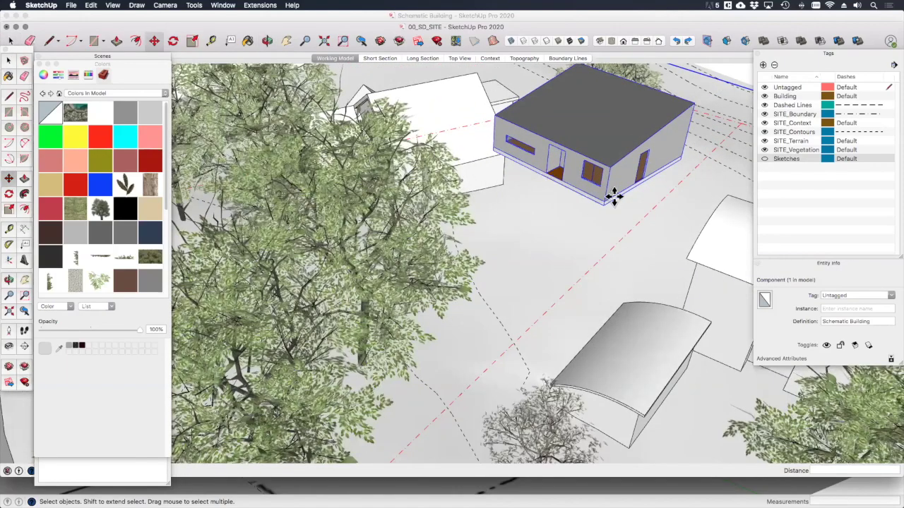
scroll(472, 148, up, 3)
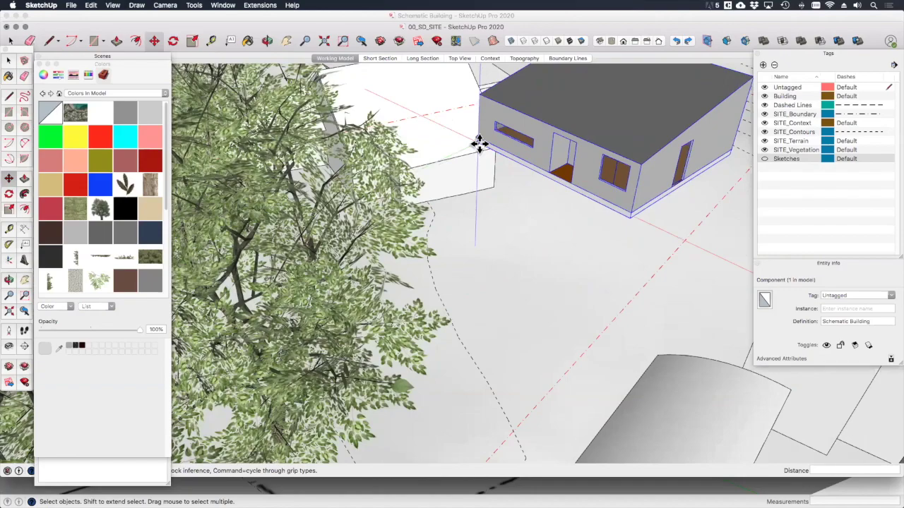
scroll(478, 143, up, 3)
click(476, 149)
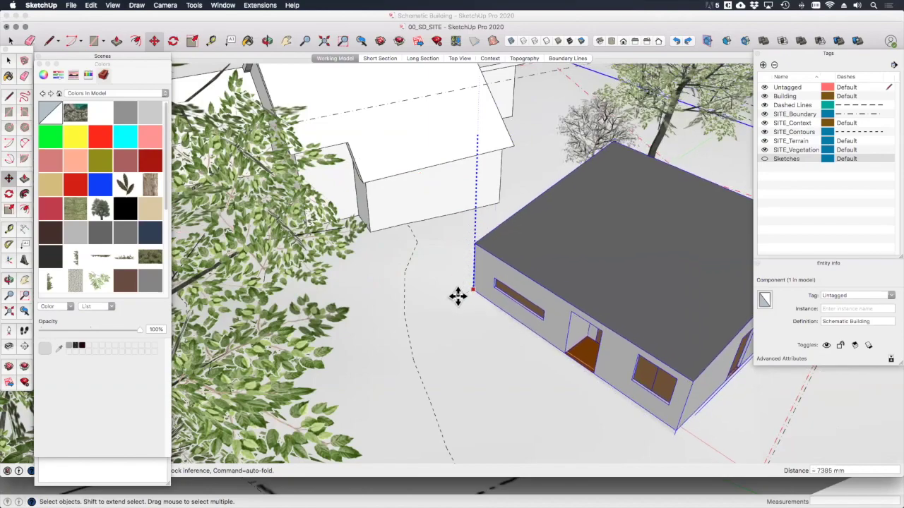
click(456, 302)
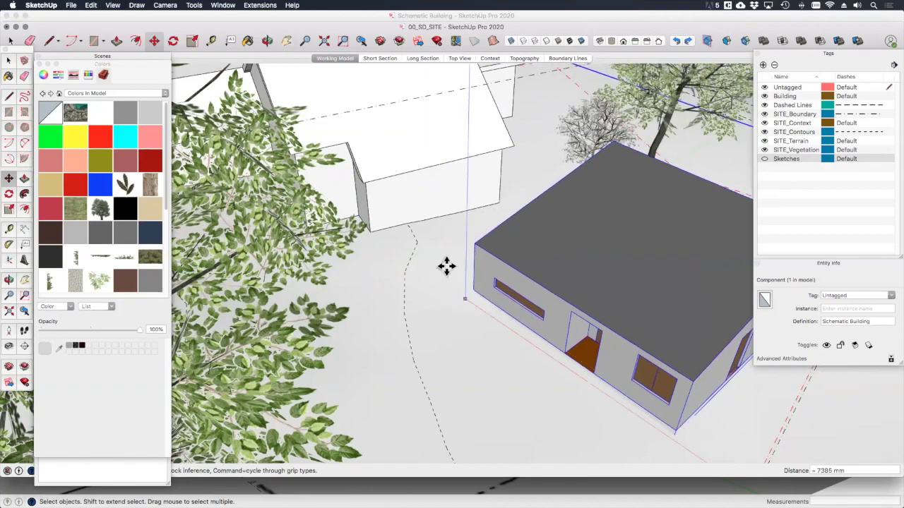
click(427, 59)
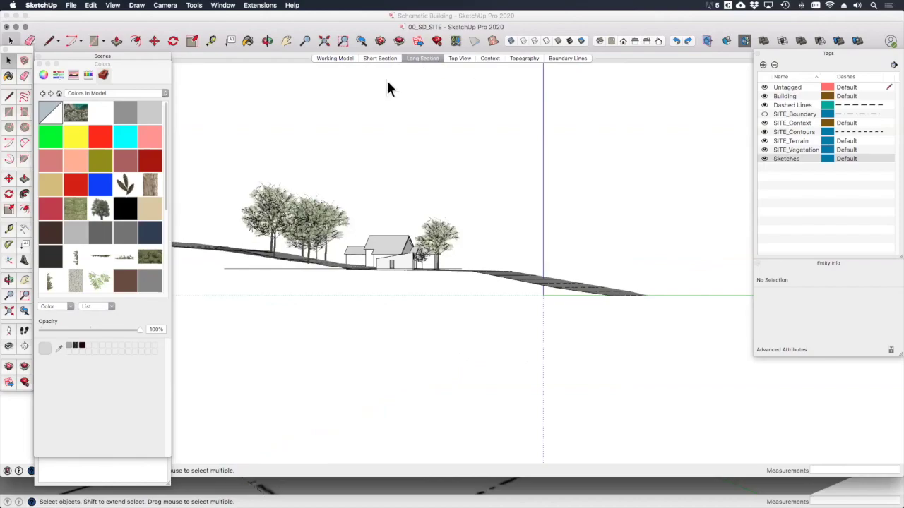
Step: Hide the Sketches tag and update the Long Section scene to keep that visibility
scroll(390, 278, up, 2)
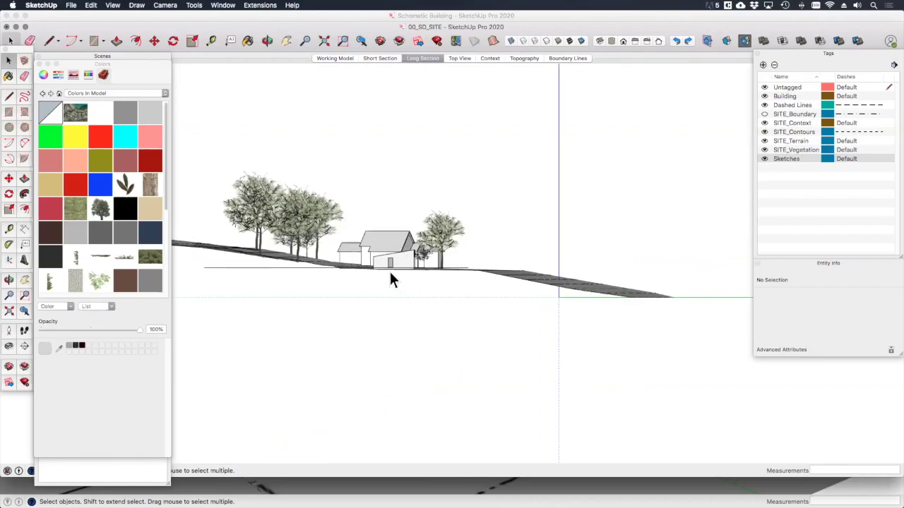
click(764, 158)
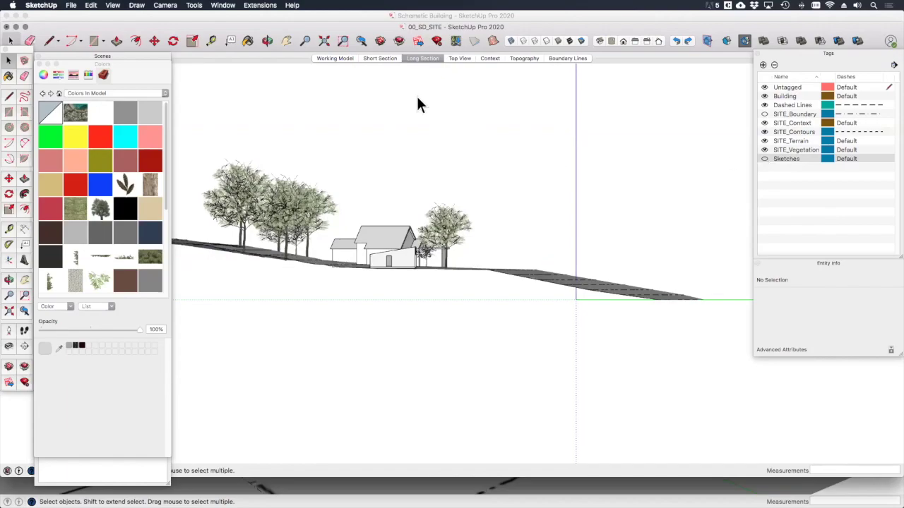
right_click(420, 63)
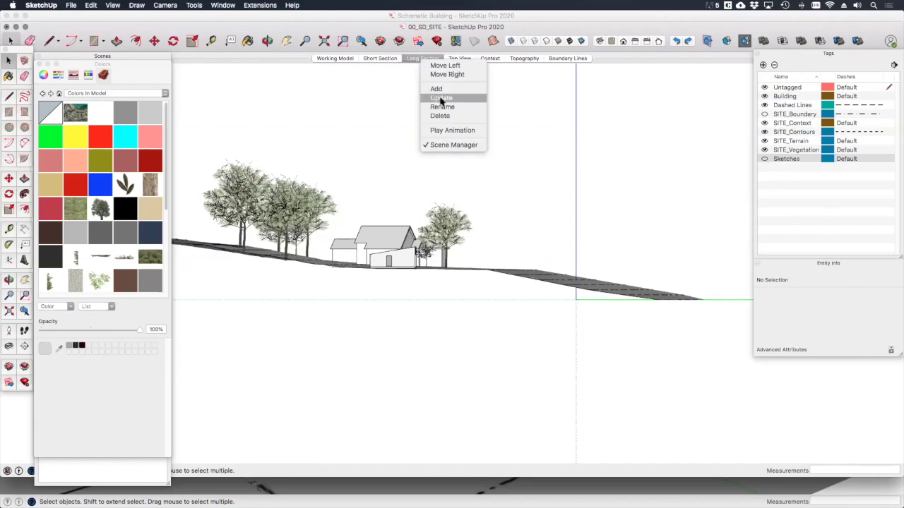
click(439, 103)
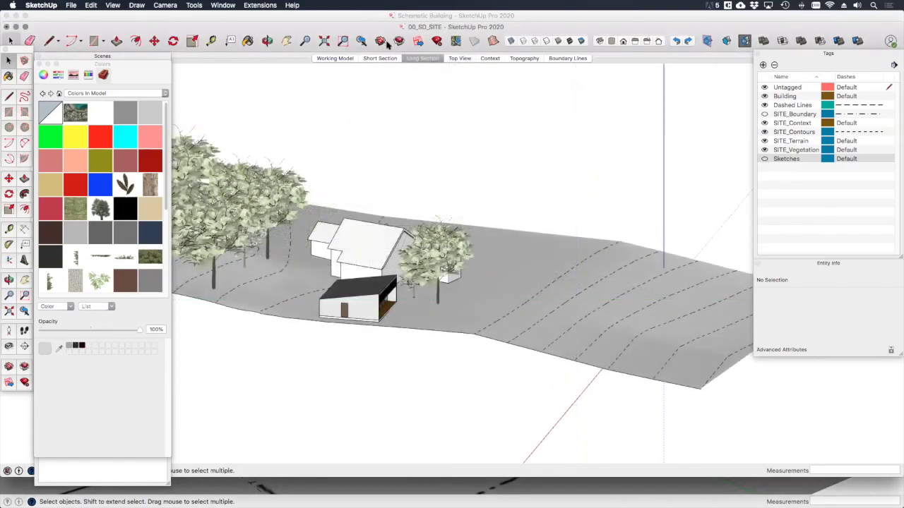
Step: Review the building in the Short Section and Long Section scenes
click(382, 59)
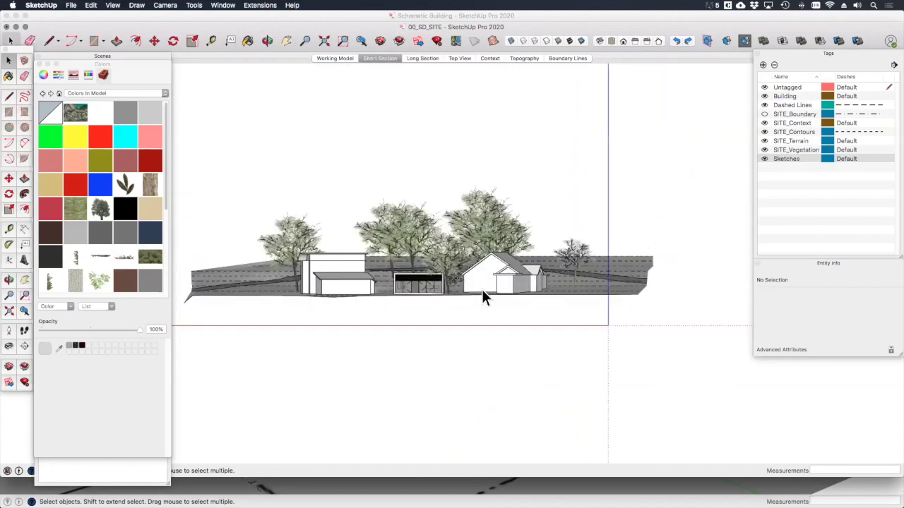
scroll(414, 285, up, 5)
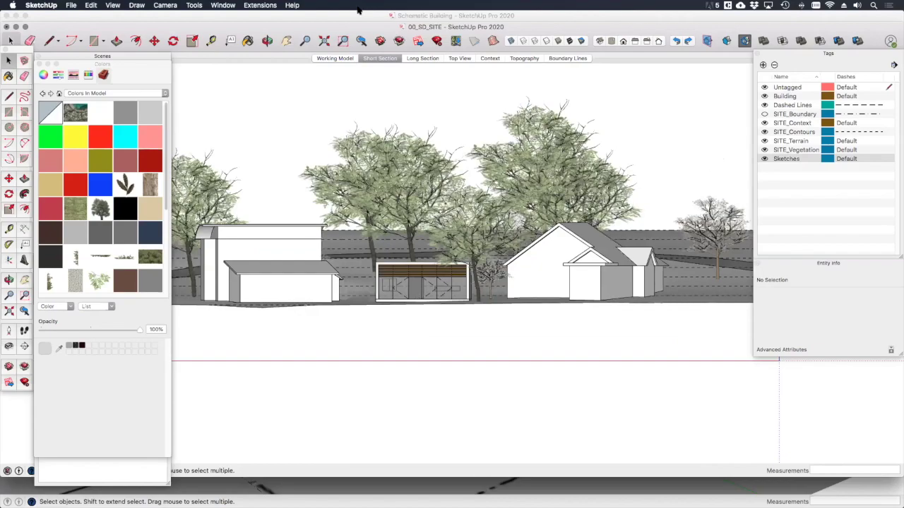
click(432, 59)
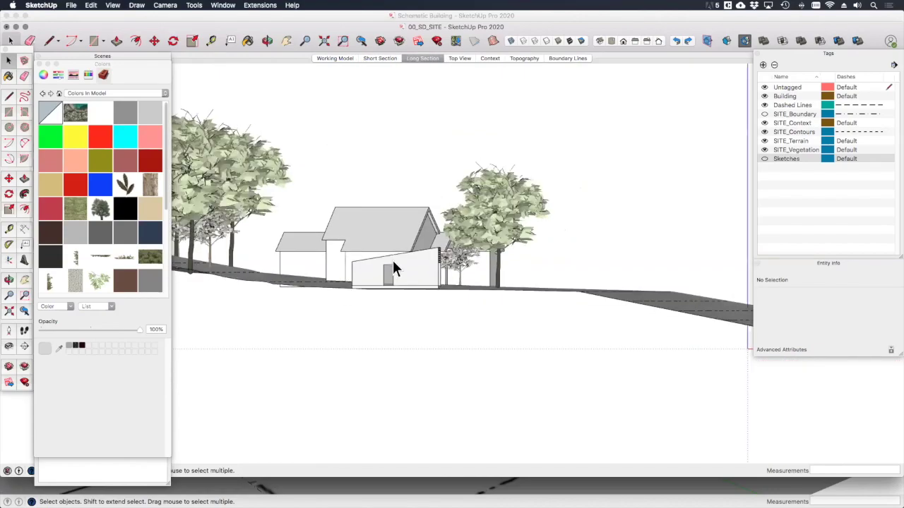
middle_drag(406, 259, 361, 299)
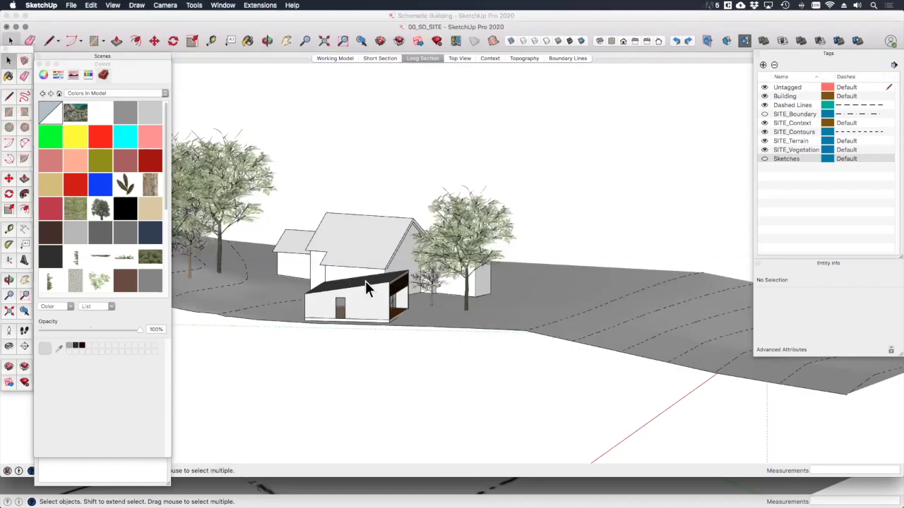
Step: Switch to the Schematic Building model window and select the building's roof
click(233, 6)
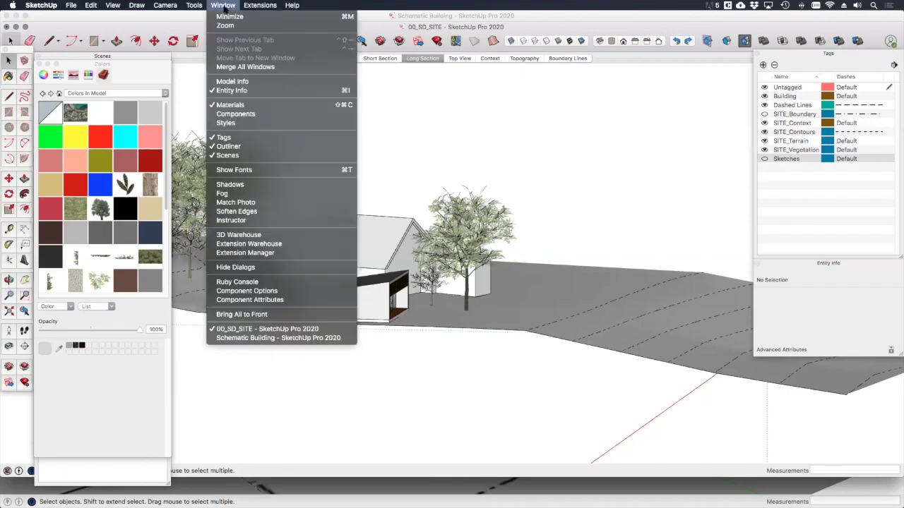
click(384, 18)
scroll(360, 329, down, 3)
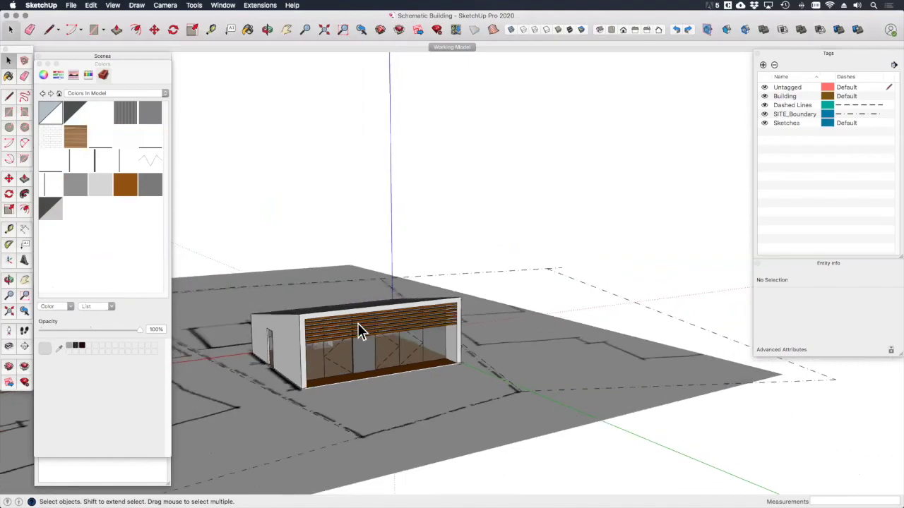
middle_drag(359, 329, 418, 325)
click(418, 325)
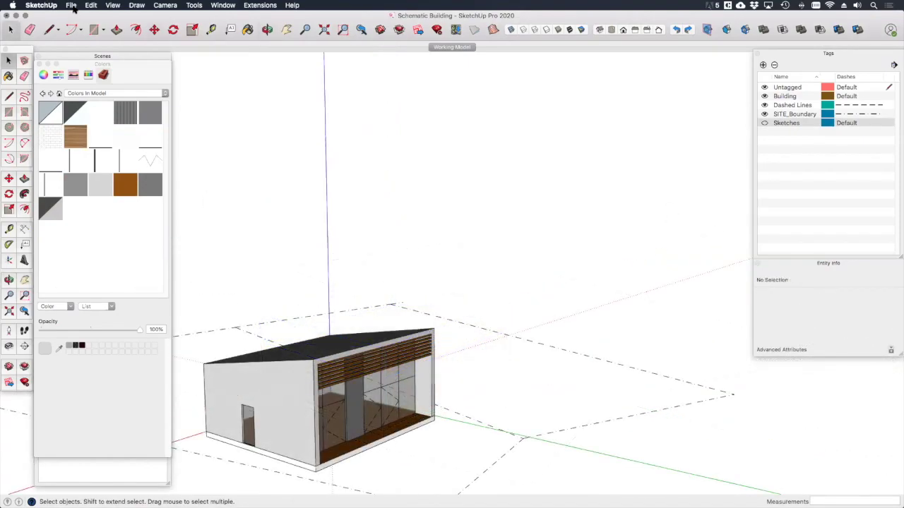
Step: Open the File menu, then the Window list of open models
click(71, 6)
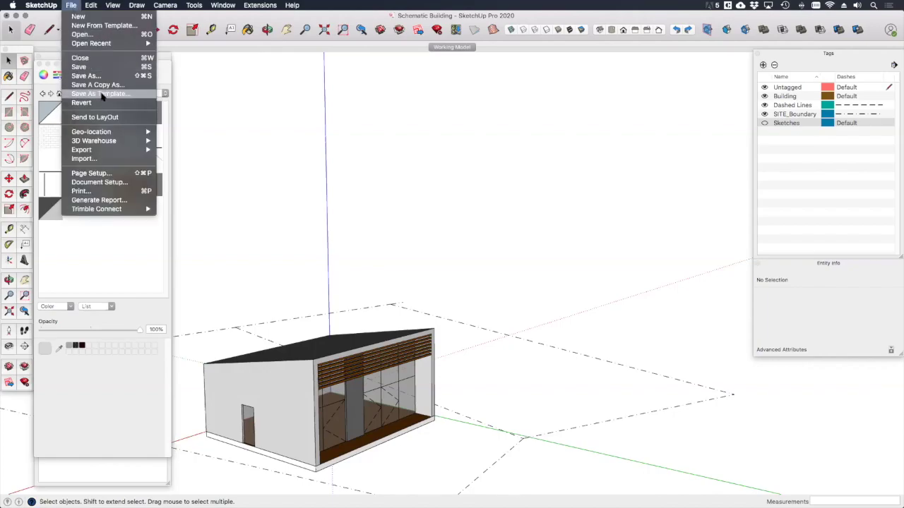
click(71, 5)
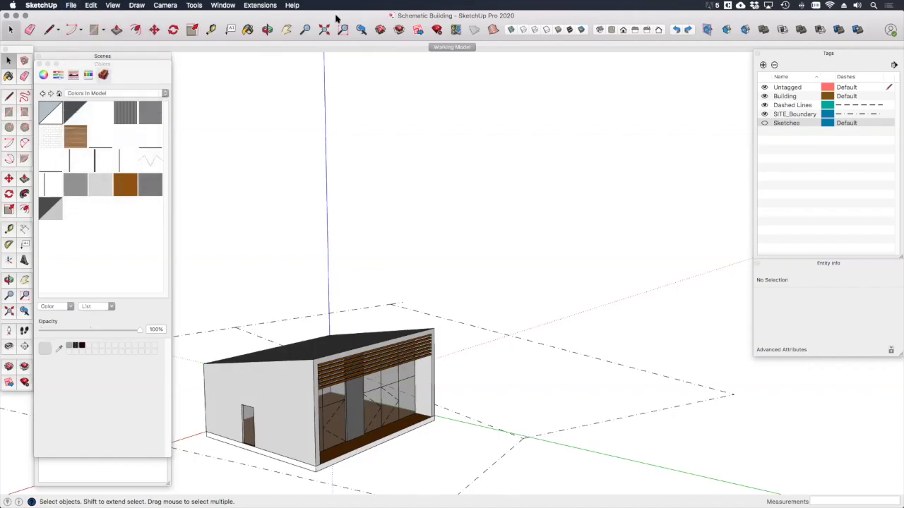
click(225, 5)
Step: In 00_SD_SITE, reload the Schematic Building component from Schematic Building.skp, then deselect and inspect it
click(339, 336)
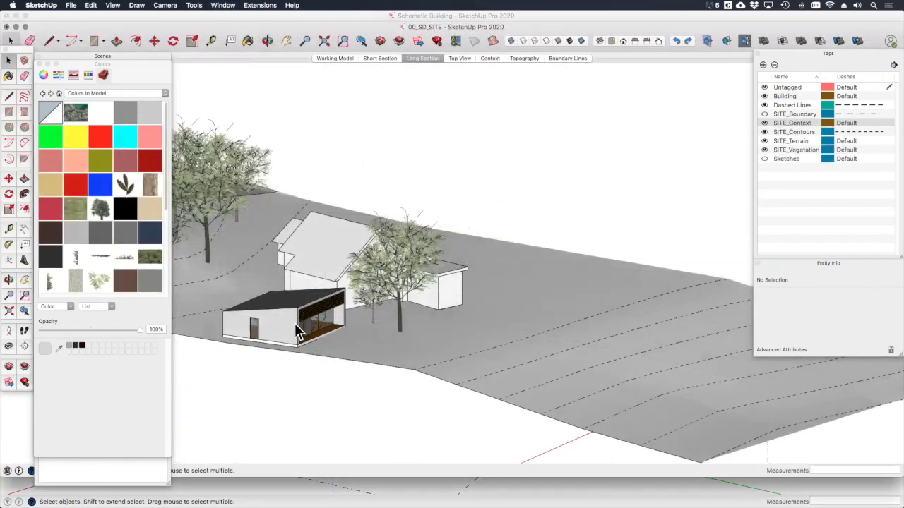
click(296, 332)
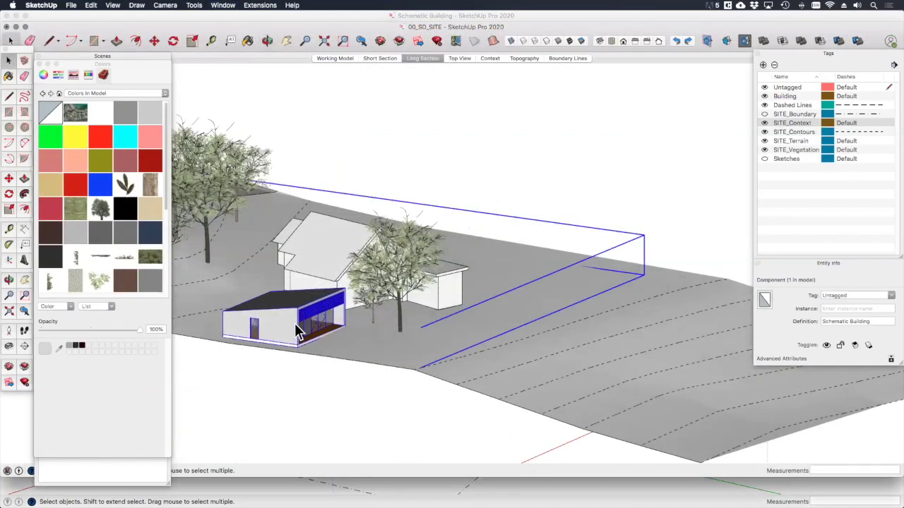
right_click(296, 324)
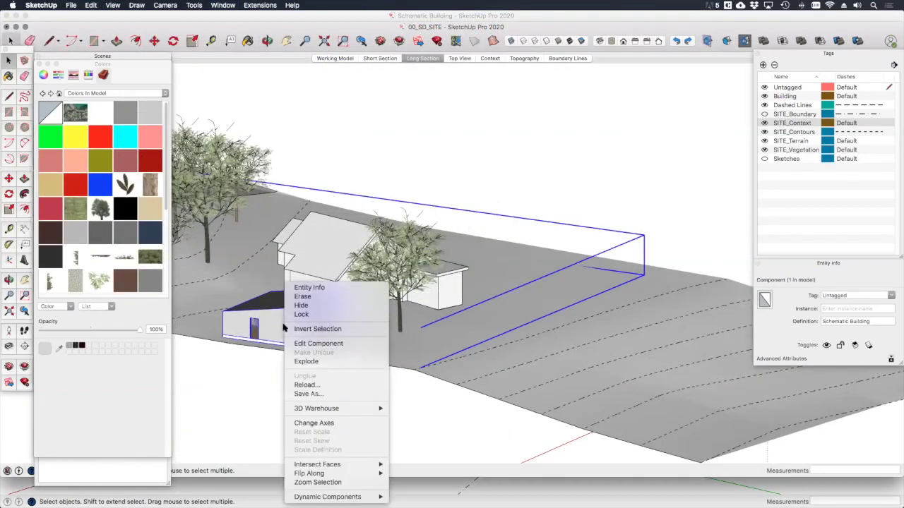
click(305, 384)
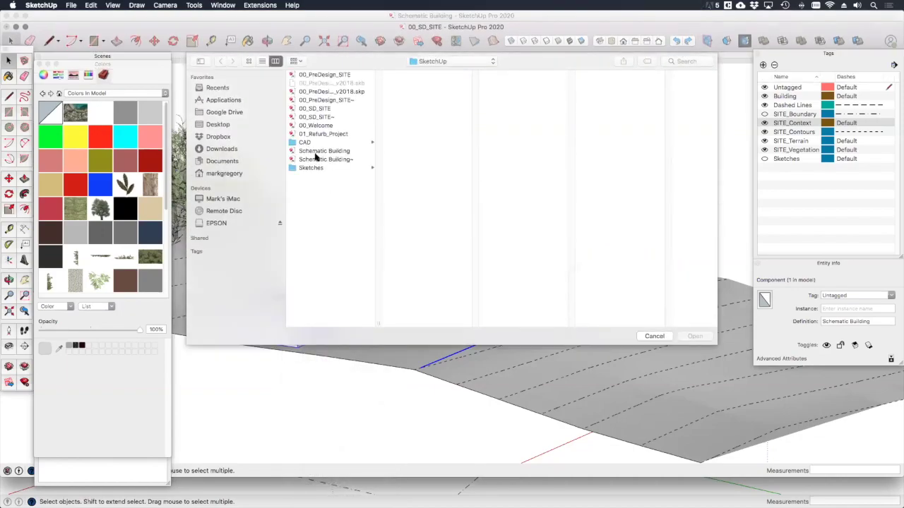
click(316, 152)
click(694, 338)
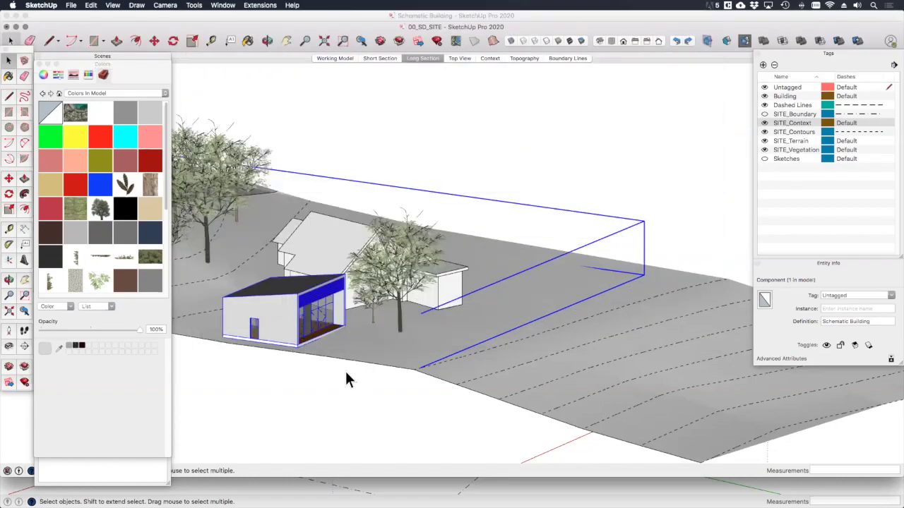
click(470, 173)
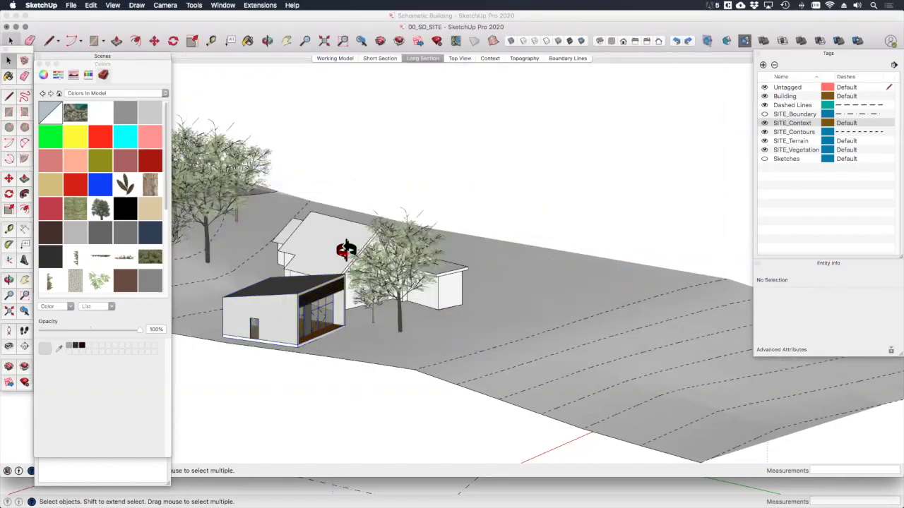
middle_drag(346, 250, 341, 275)
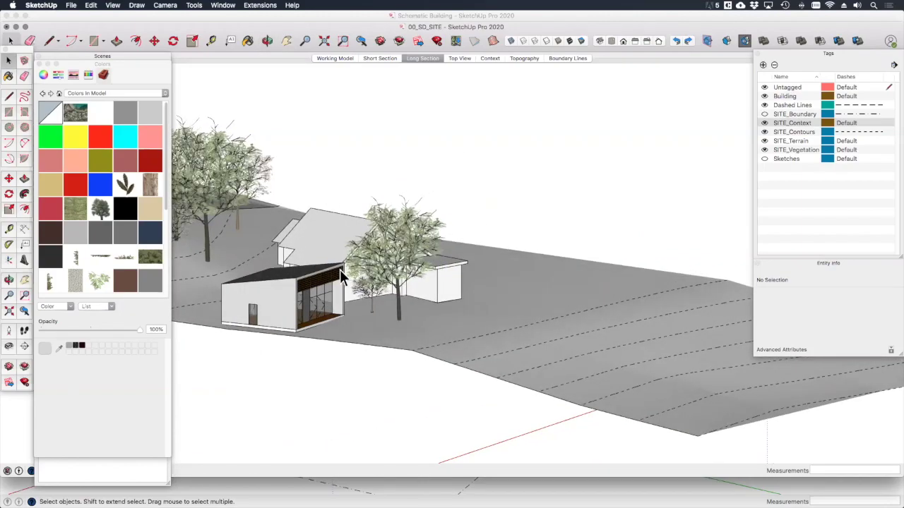